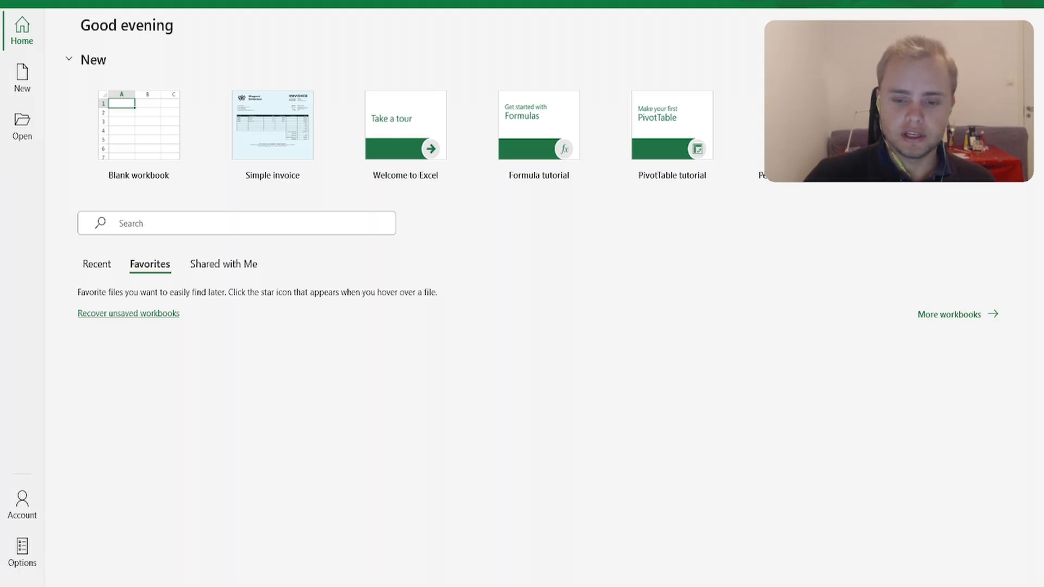
Create a new blank workbook
{"action": "key", "text": "alt+Tab"}
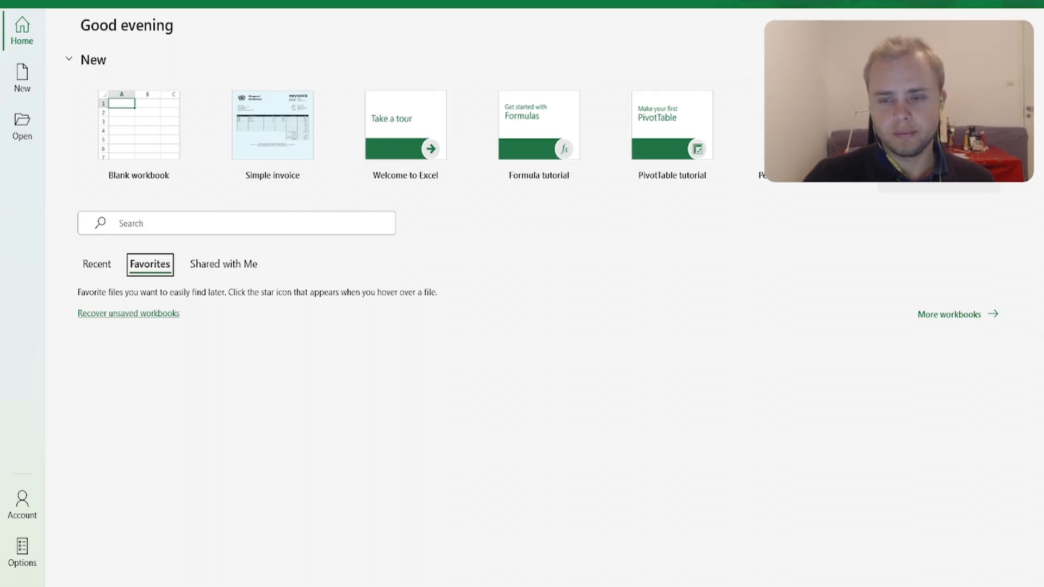
{"action": "left_click", "coordinate": [168, 150]}
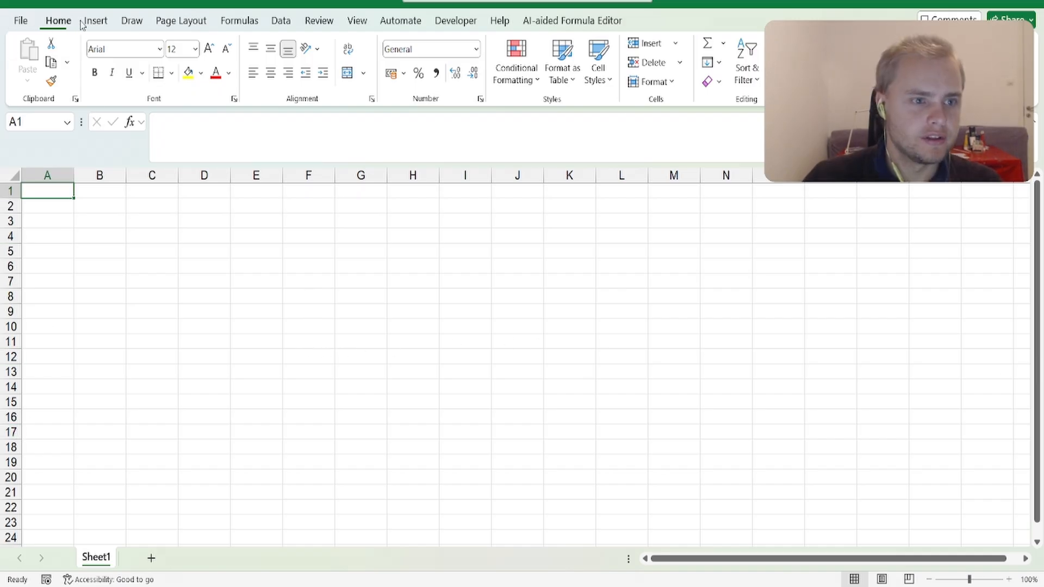
{"action": "left_click", "coordinate": [95, 20]}
{"action": "left_click", "coordinate": [131, 21]}
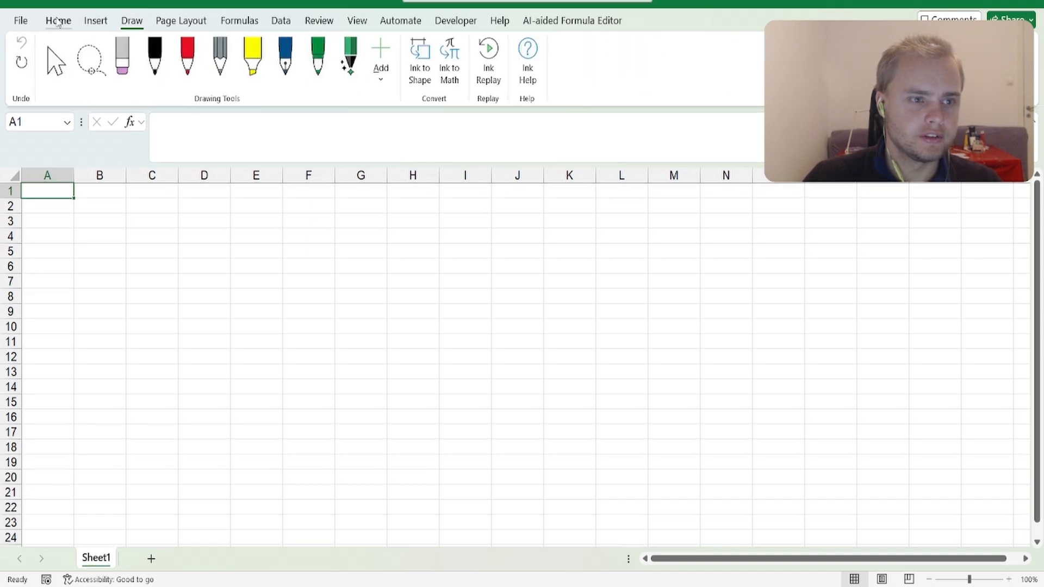
{"action": "left_click", "coordinate": [59, 21]}
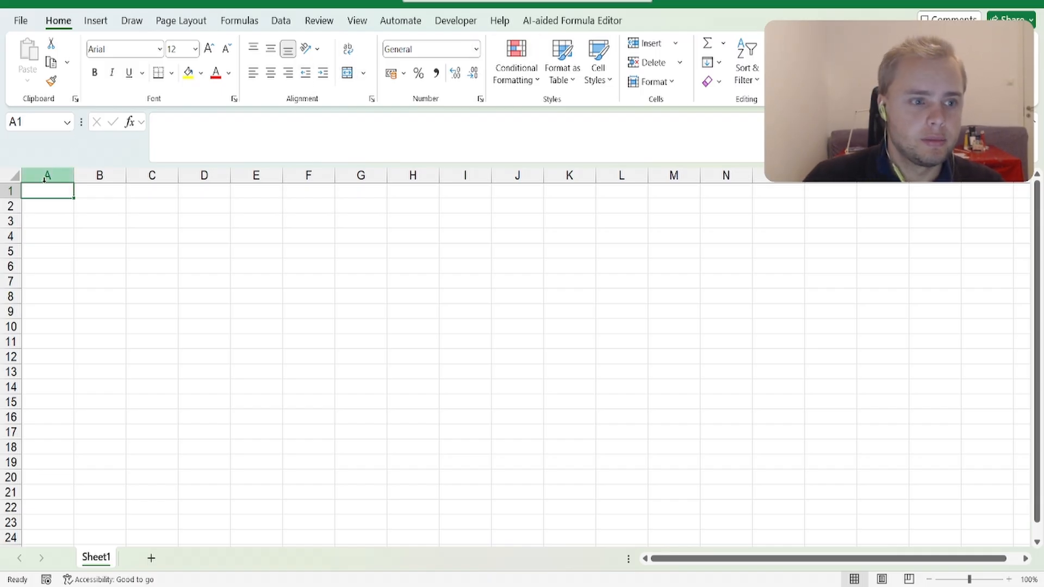
Examine the column layout by selecting columns A through F one after another, finishing on cell A1
{"action": "left_click", "coordinate": [113, 232]}
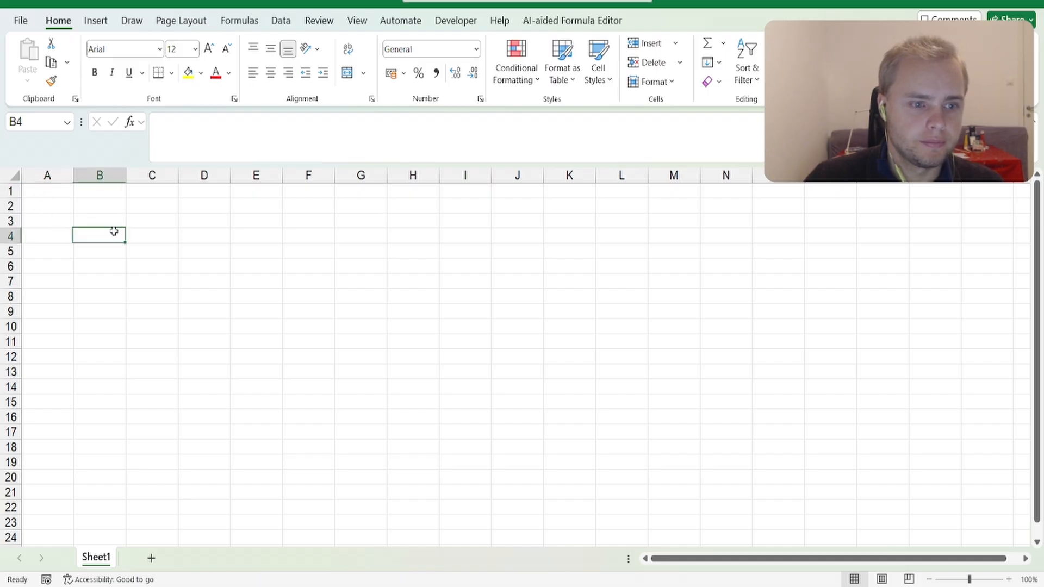
{"action": "left_click", "coordinate": [43, 175]}
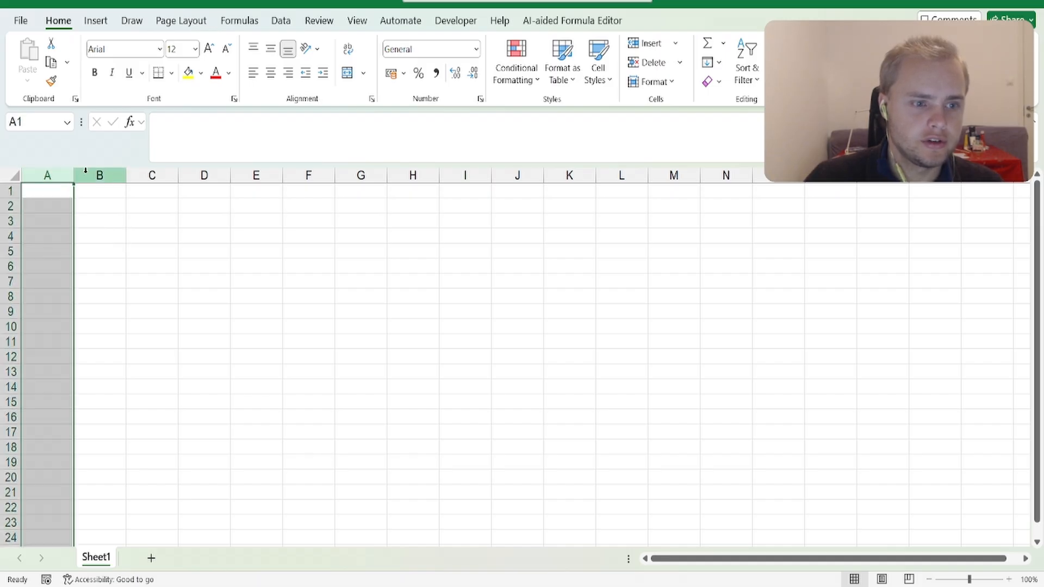
{"action": "left_click", "coordinate": [87, 175]}
{"action": "left_click", "coordinate": [144, 174]}
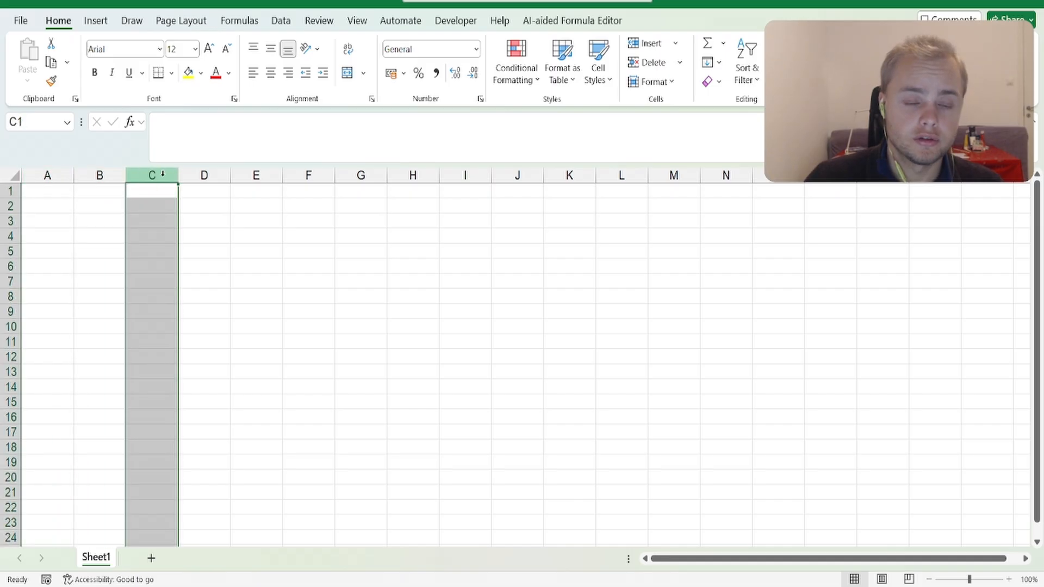
{"action": "left_click", "coordinate": [204, 174]}
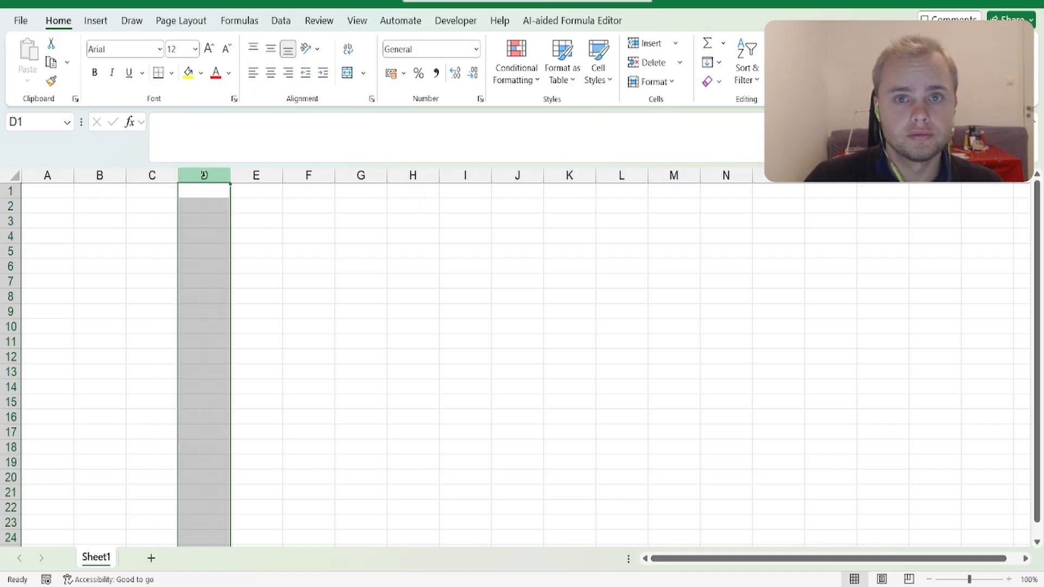
{"action": "left_click", "coordinate": [246, 174]}
{"action": "left_click", "coordinate": [305, 175]}
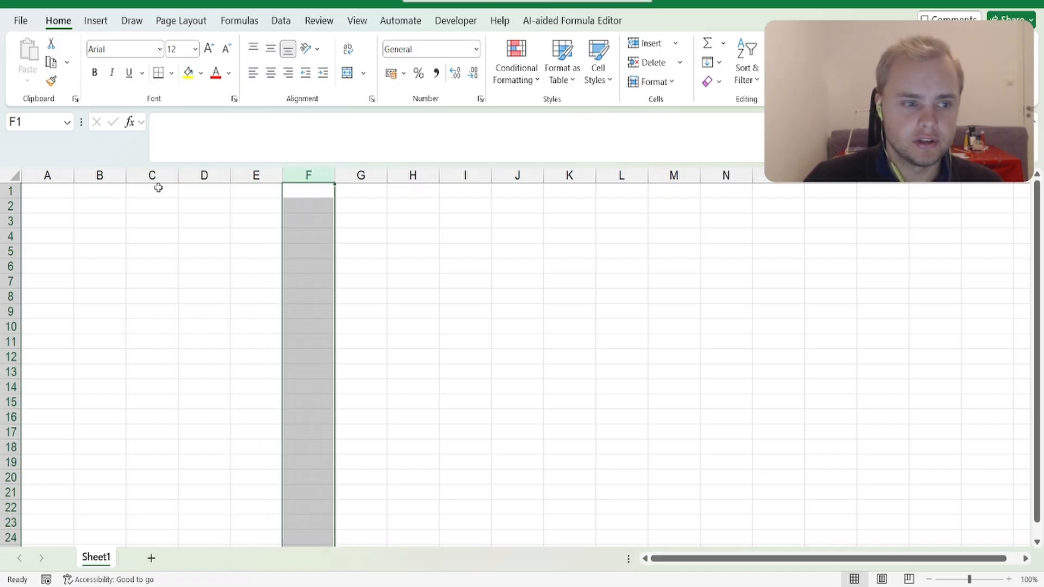
{"action": "left_click", "coordinate": [36, 194]}
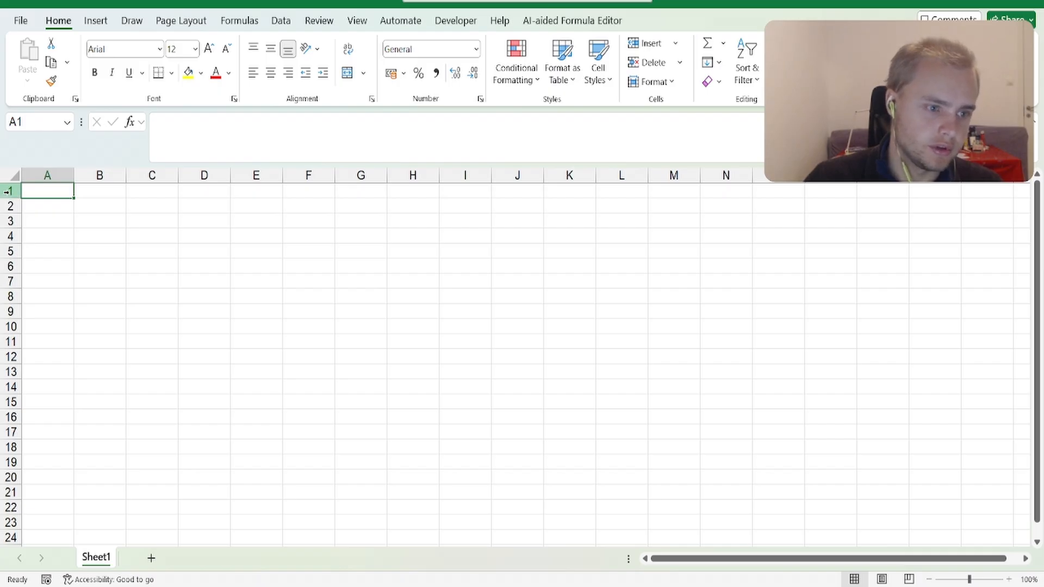
Examine the row layout by selecting whole rows in sequence from row 1 down to row 10
{"action": "left_click", "coordinate": [9, 192]}
{"action": "left_click", "coordinate": [10, 206]}
{"action": "left_click", "coordinate": [10, 220]}
{"action": "left_click", "coordinate": [9, 236]}
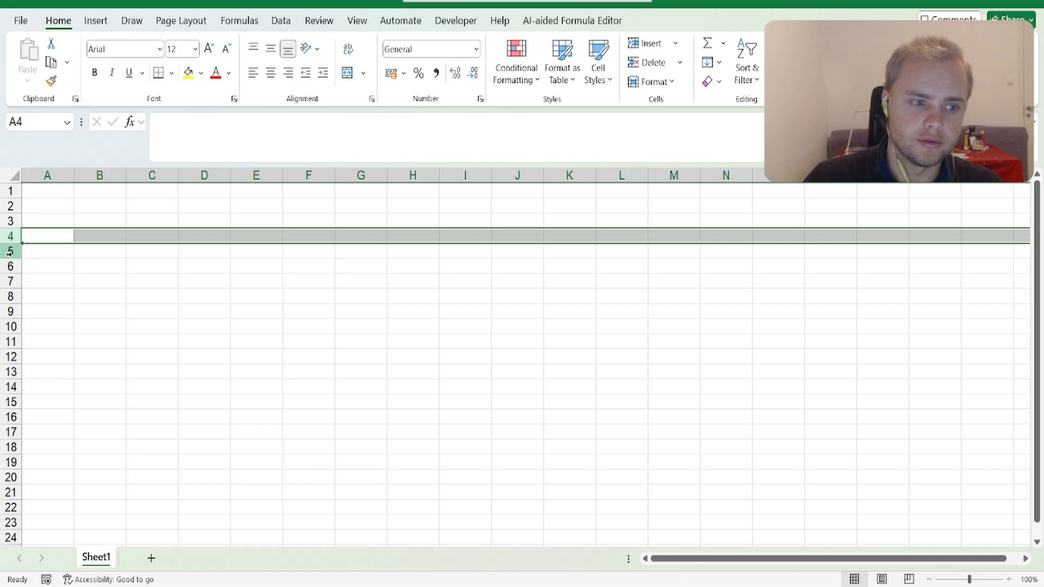
{"action": "key", "text": "Down"}
{"action": "key", "text": "Down"}
{"action": "key", "text": "Down"}
{"action": "key", "text": "Down"}
{"action": "key", "text": "Down"}
{"action": "key", "text": "Down"}
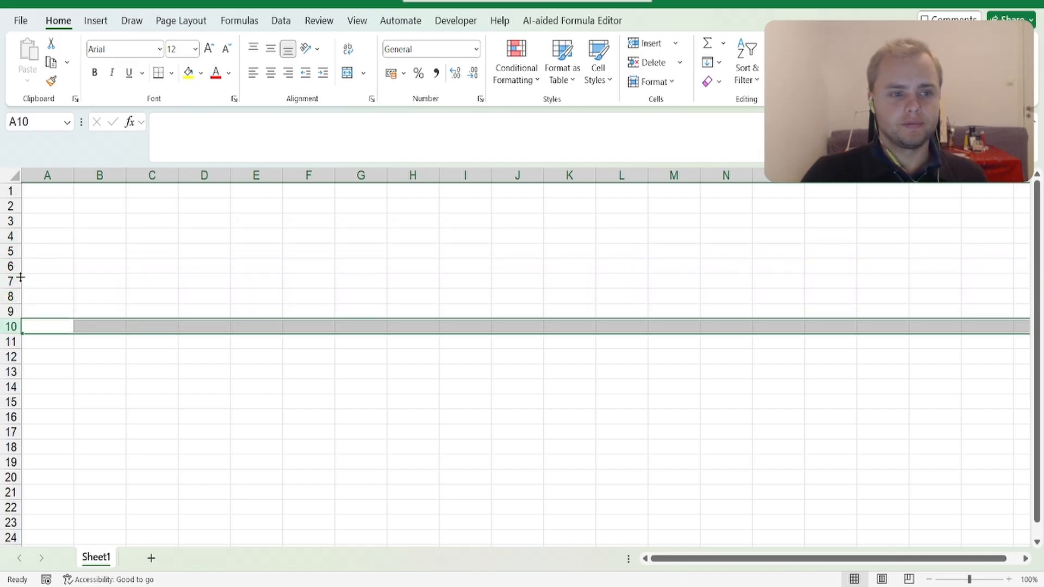
Move the active cell one cell at a time around columns A to D, finishing on B3
{"action": "left_click", "coordinate": [47, 205]}
{"action": "left_click", "coordinate": [91, 206]}
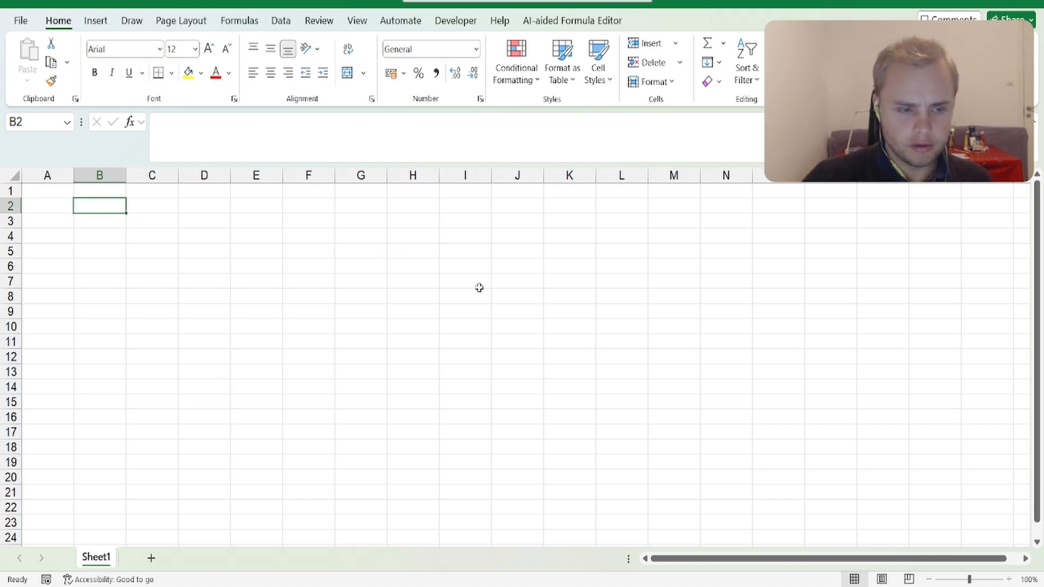
{"action": "key", "text": "Down"}
{"action": "key", "text": "Down"}
{"action": "key", "text": "Down"}
{"action": "key", "text": "Down"}
{"action": "key", "text": "Up"}
{"action": "key", "text": "Up"}
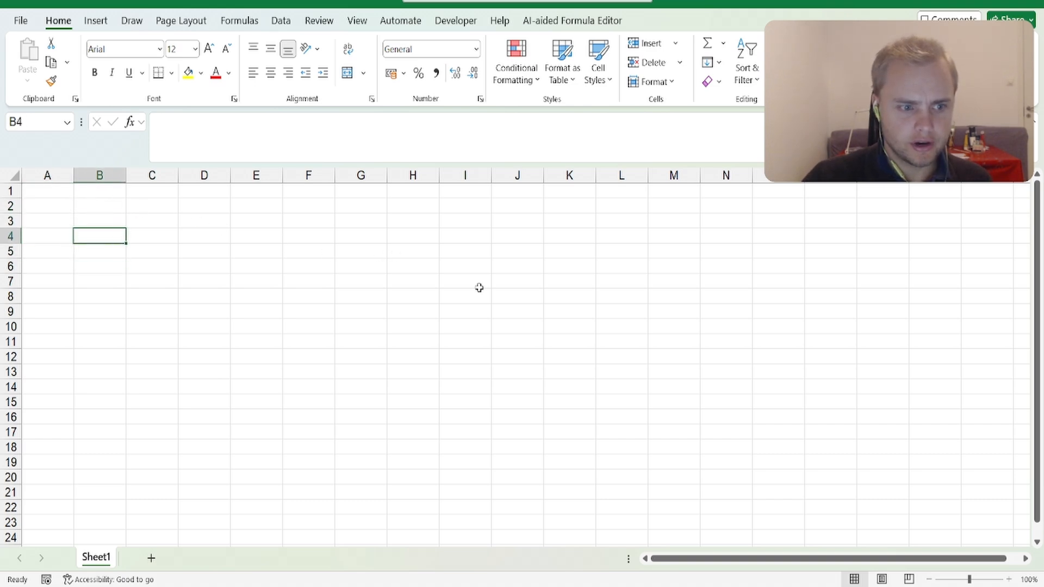
{"action": "key", "text": "Right"}
{"action": "key", "text": "Right"}
{"action": "key", "text": "Down"}
{"action": "key", "text": "Down"}
{"action": "key", "text": "Left"}
{"action": "key", "text": "Up"}
{"action": "key", "text": "Left"}
{"action": "key", "text": "Up"}
{"action": "key", "text": "Up"}
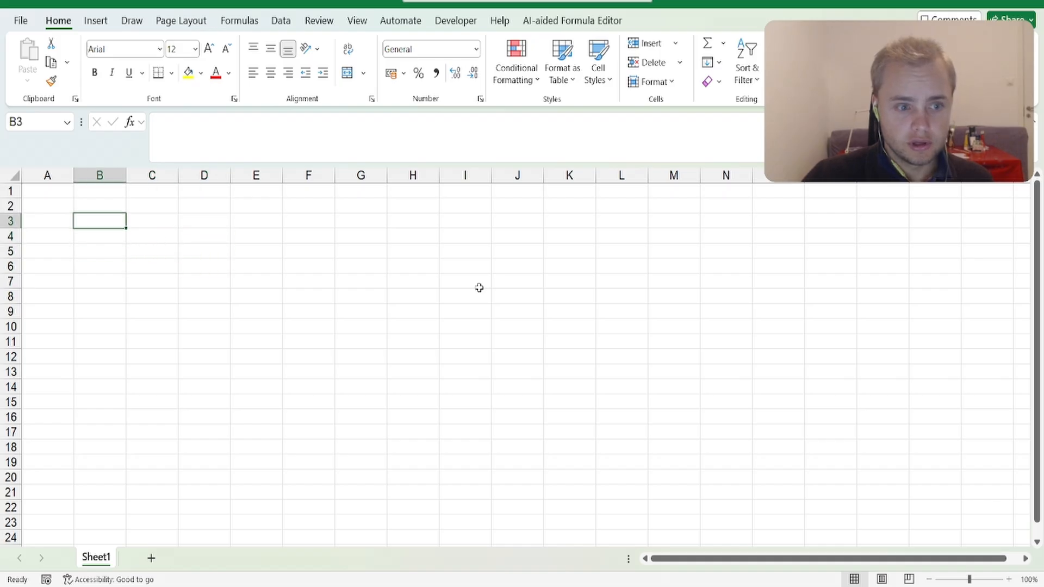
{"action": "key", "text": "Up"}
{"action": "key", "text": "Down"}
{"action": "key", "text": "Down"}
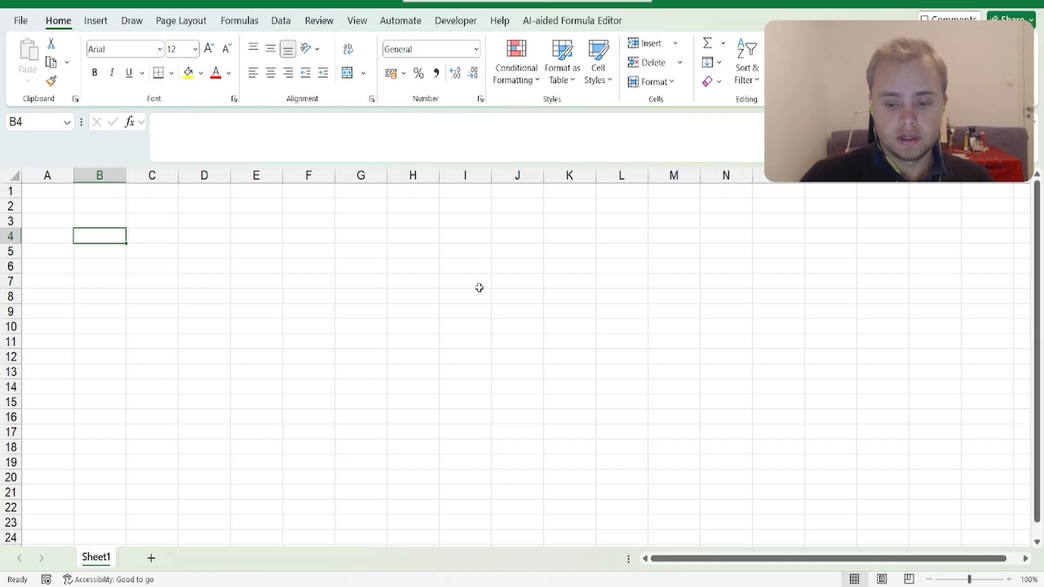
{"action": "key", "text": "Down"}
{"action": "key", "text": "Down"}
{"action": "key", "text": "Left"}
{"action": "key", "text": "Up"}
{"action": "key", "text": "Up"}
{"action": "key", "text": "Up"}
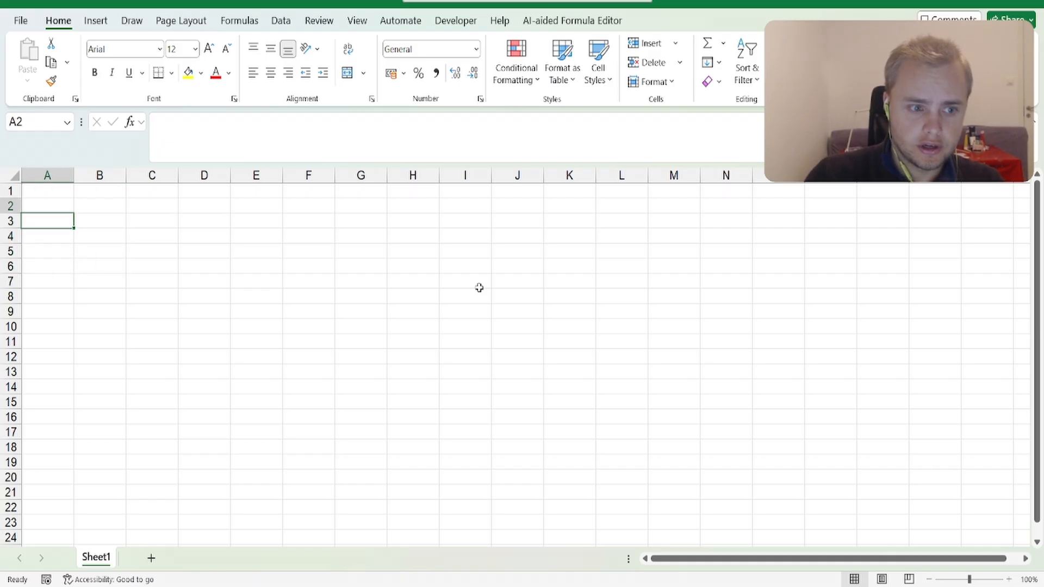
{"action": "key", "text": "Right"}
{"action": "key", "text": "Up"}
{"action": "key", "text": "Down"}
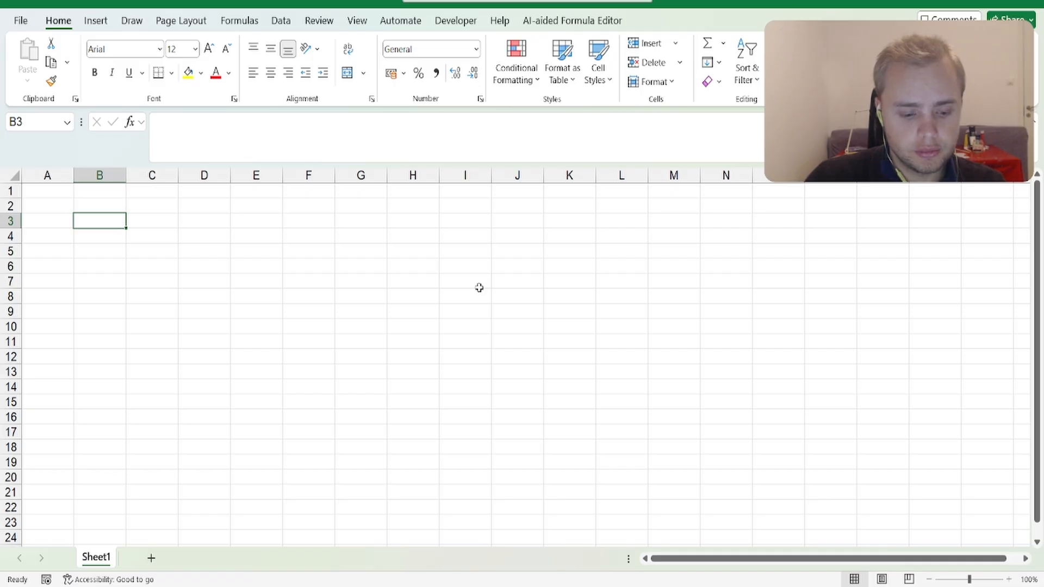
Enter the text "hello my name is" followed by the presenter's first name in cell B3
{"action": "double_click", "coordinate": [88, 218]}
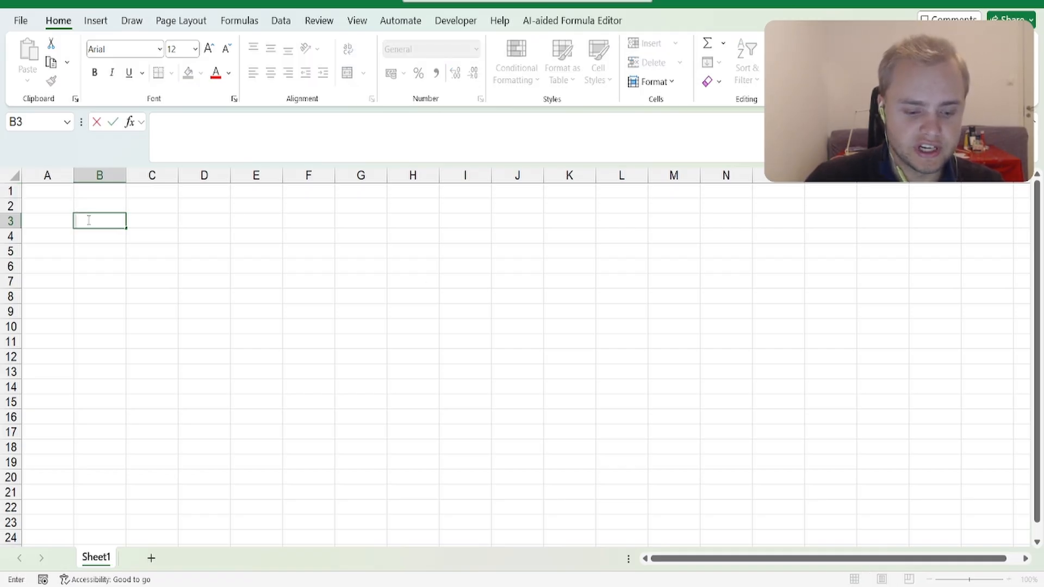
{"action": "type", "text": "h"}
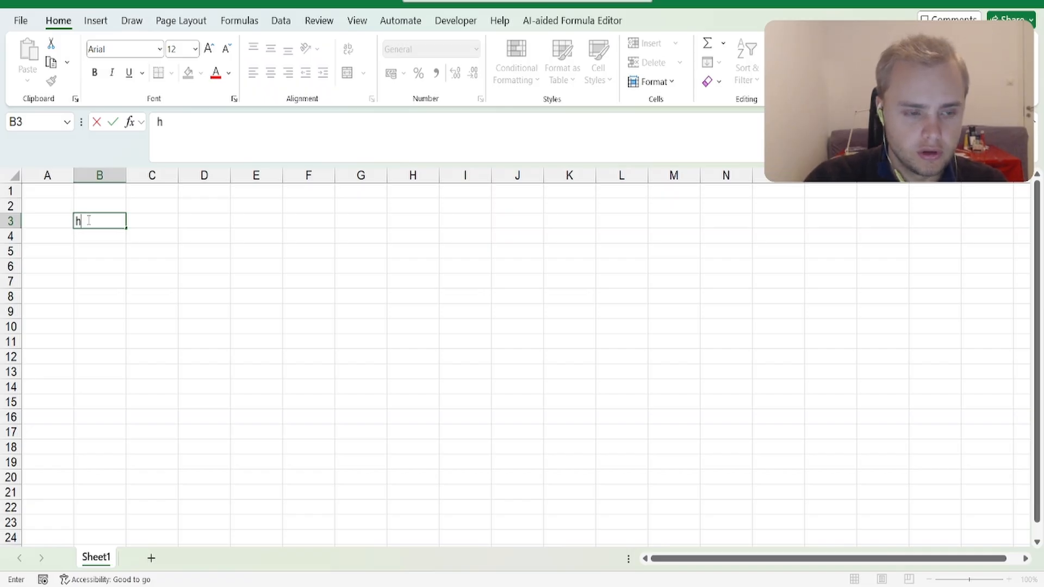
{"action": "type", "text": "e"}
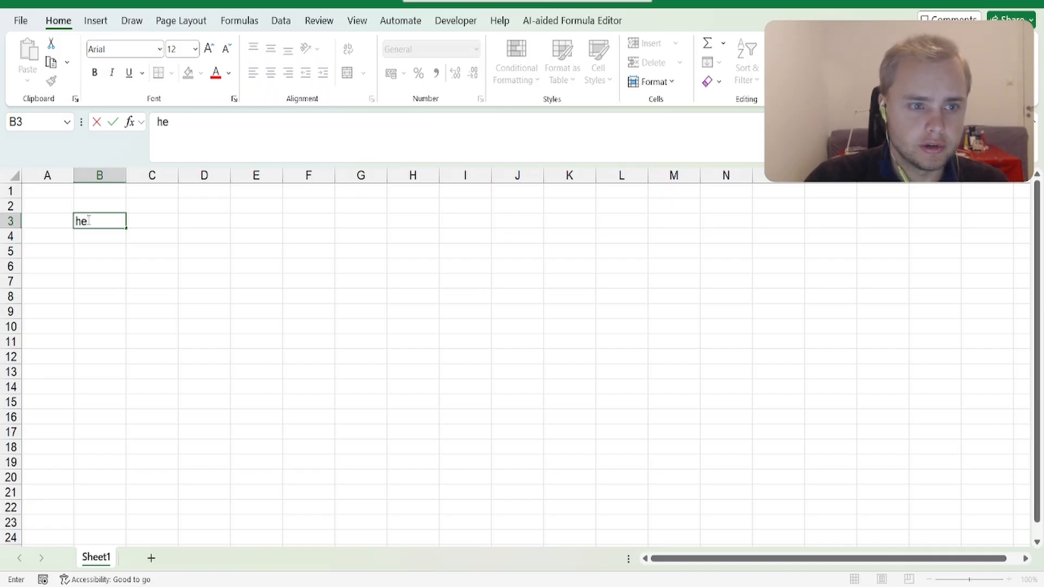
{"action": "type", "text": "llo my"}
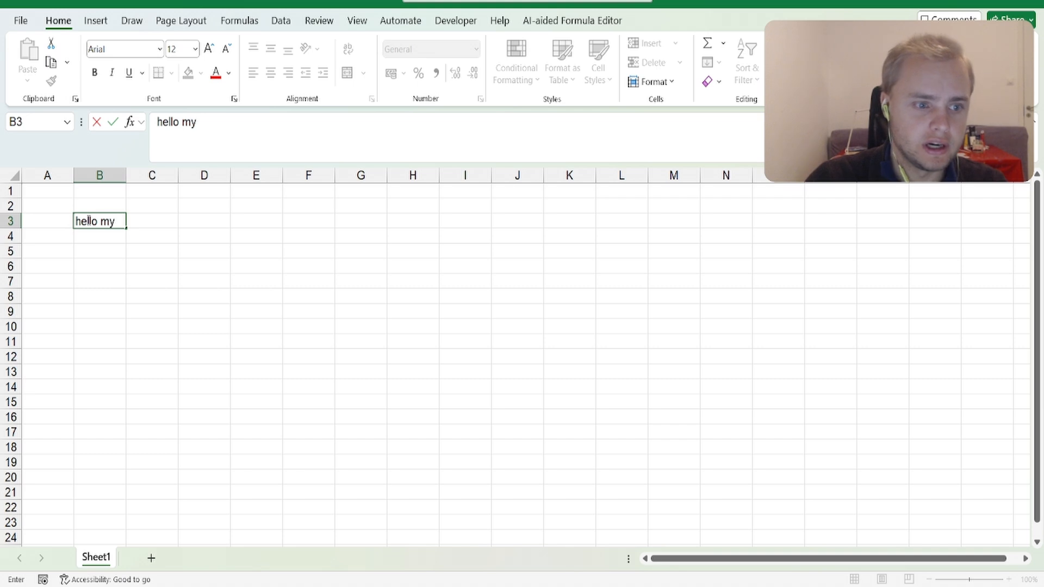
{"action": "type", "text": " name is axel"}
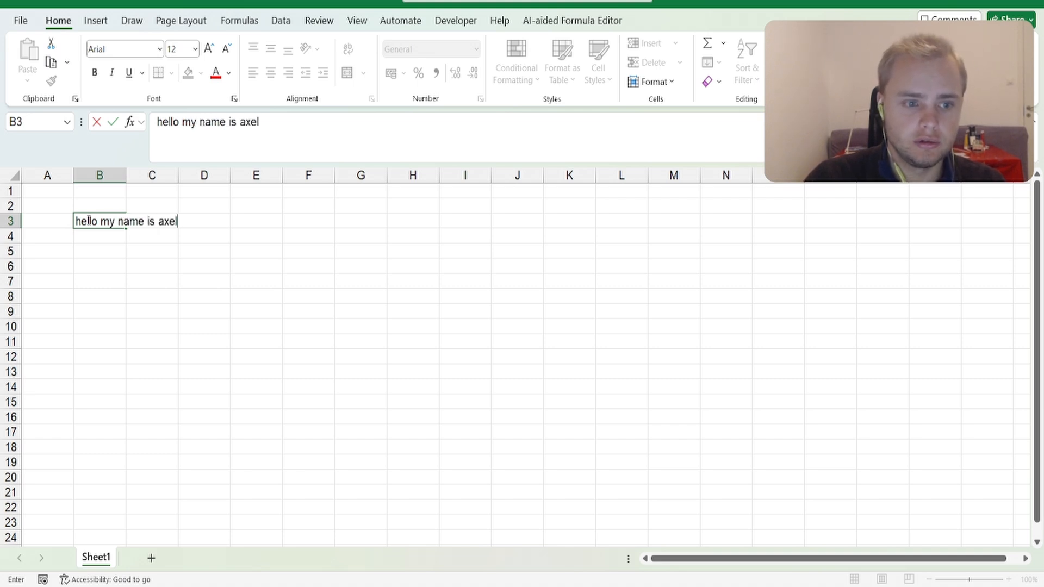
{"action": "key", "text": "Return"}
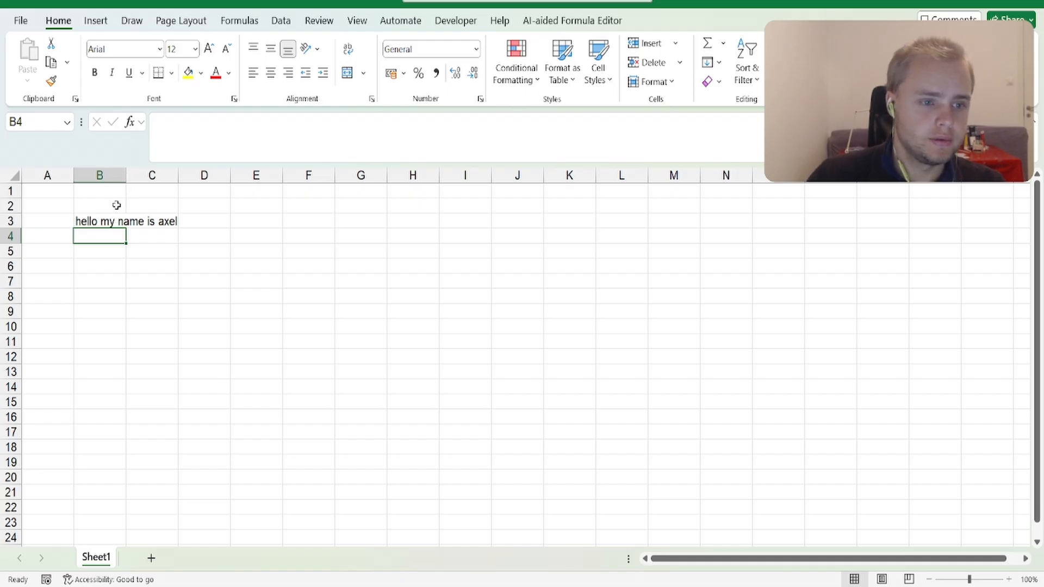
Check which cell holds the overflowing greeting by selecting B3 and its neighbour C3, and compare with empty cell B11
{"action": "left_click", "coordinate": [111, 222]}
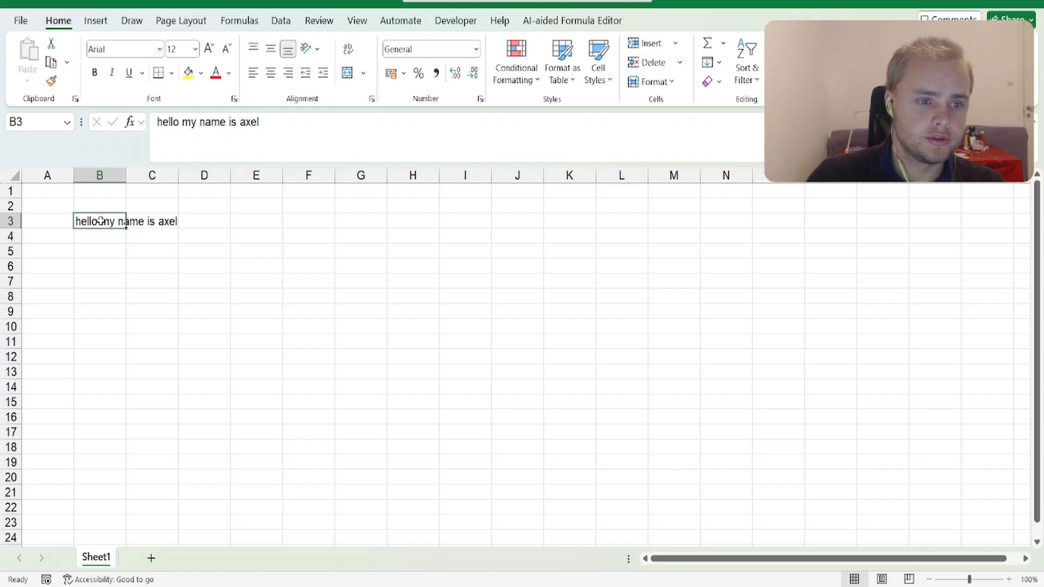
{"action": "left_click", "coordinate": [143, 222]}
{"action": "left_click", "coordinate": [97, 221]}
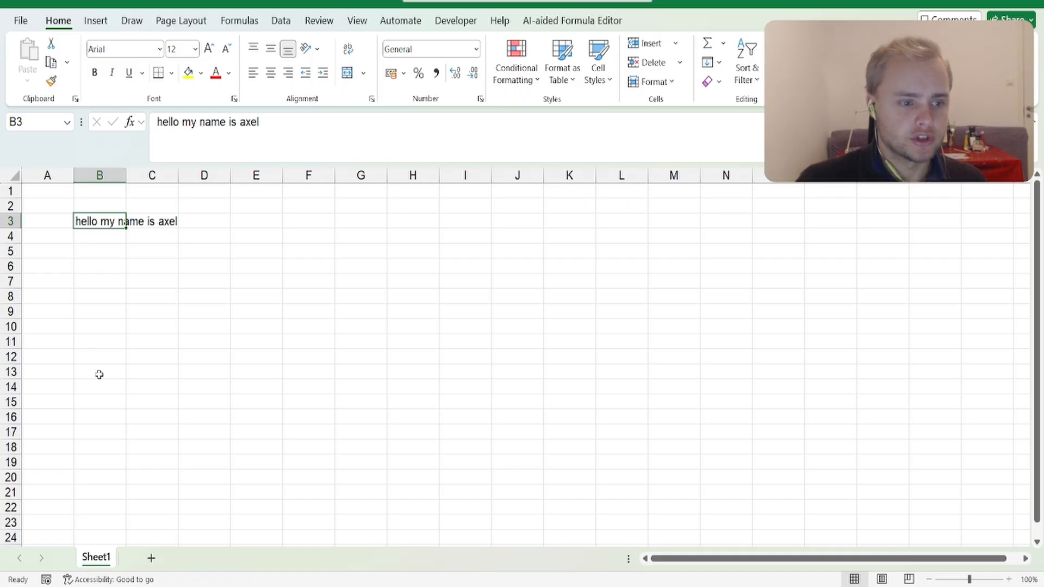
{"action": "left_click", "coordinate": [97, 336]}
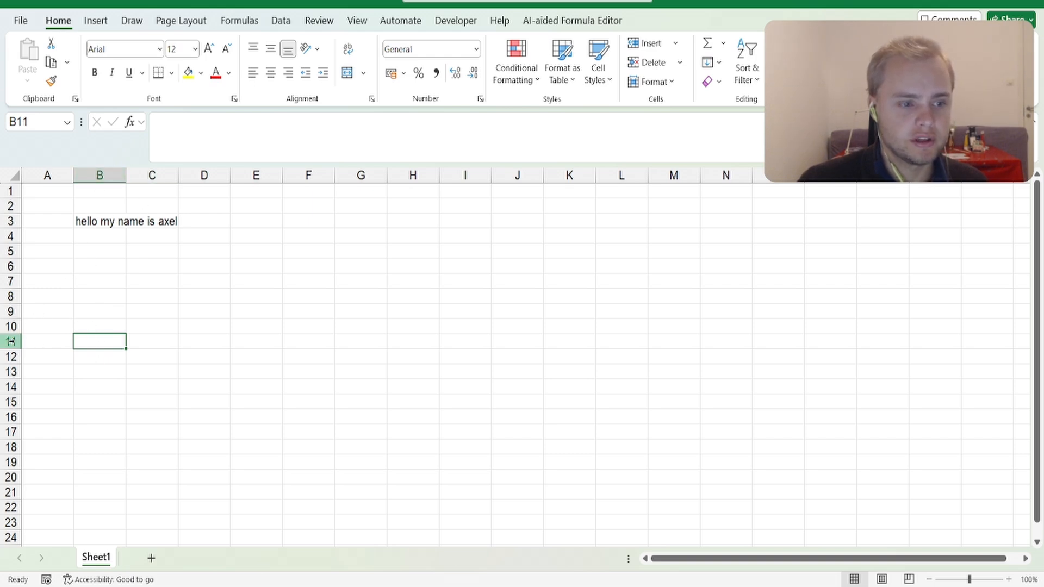
Turn text wrapping on for the greeting in cell B3 and switch it back off
{"action": "left_click", "coordinate": [109, 220]}
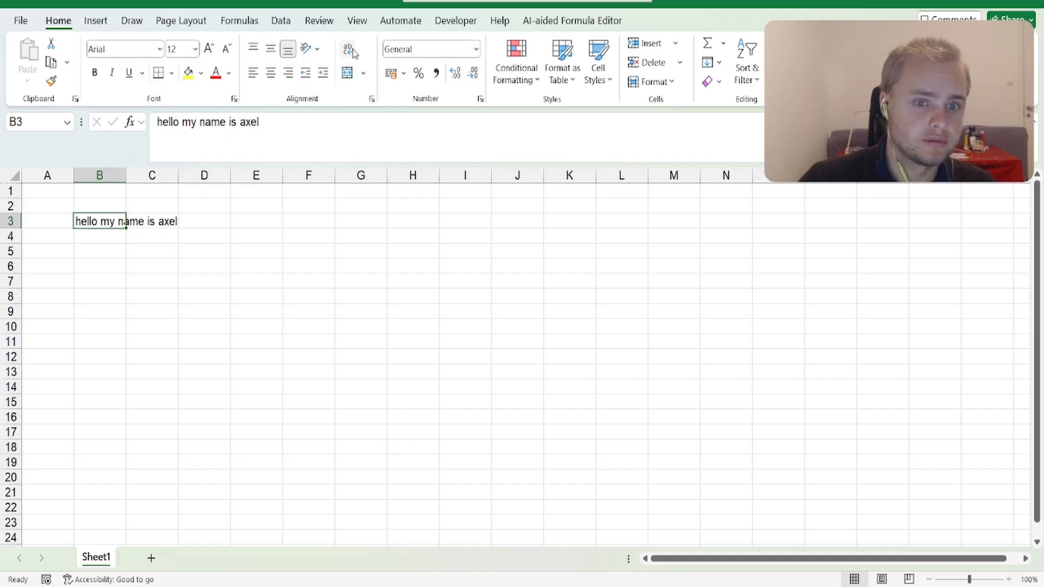
{"action": "left_click", "coordinate": [348, 50]}
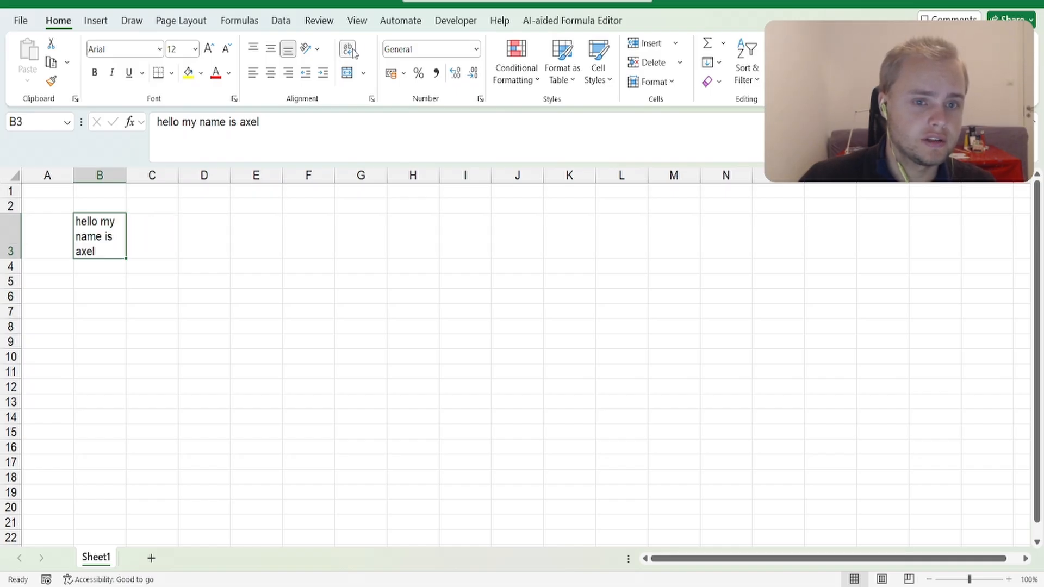
{"action": "left_click", "coordinate": [350, 50]}
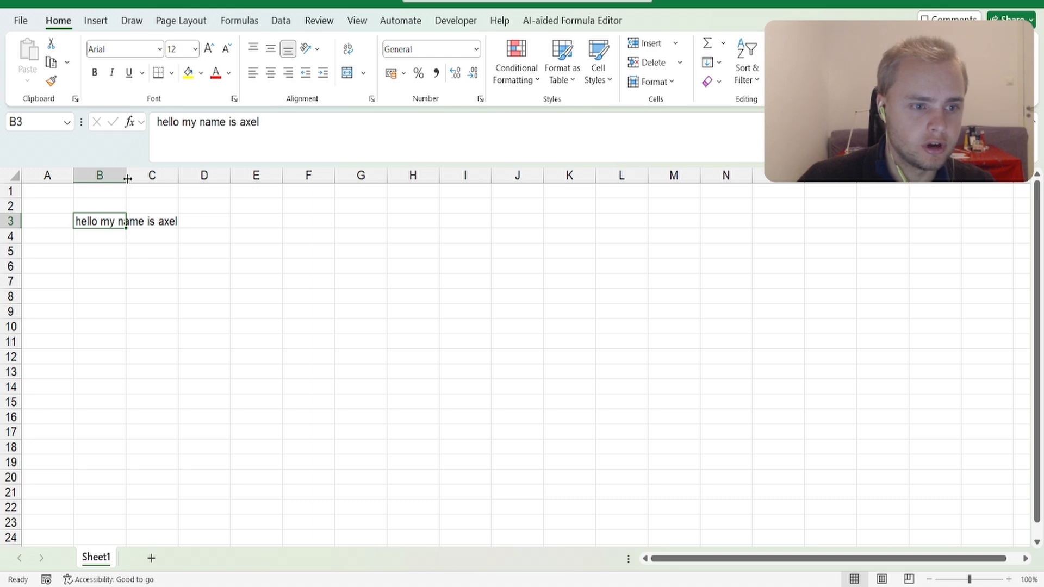
Resize column B by hand and AutoFit its width to the greeting text in B3
{"action": "left_click_drag", "start_coordinate": [128, 178], "coordinate": [186, 178]}
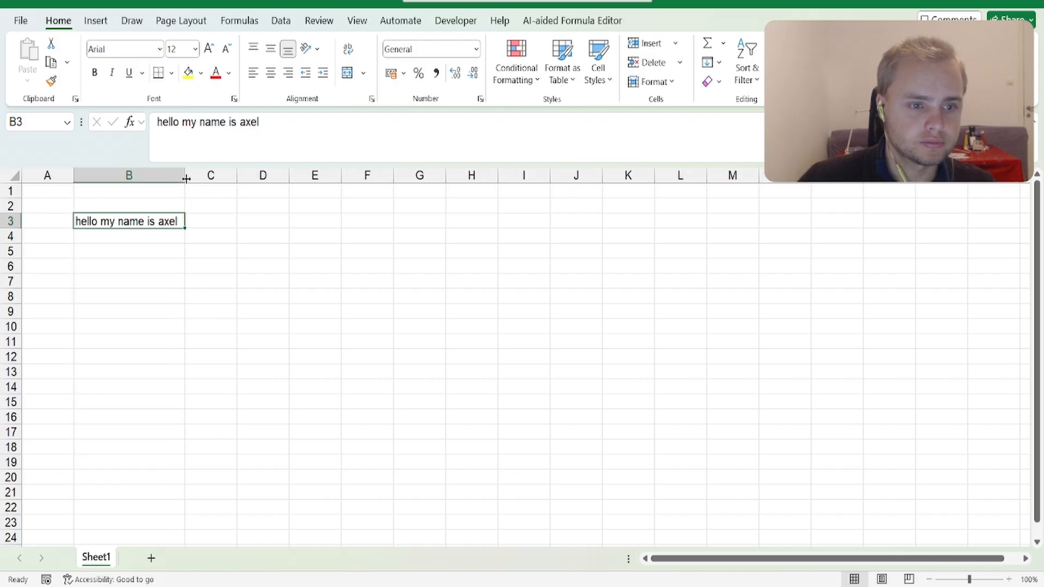
{"action": "left_click_drag", "start_coordinate": [186, 178], "coordinate": [141, 173]}
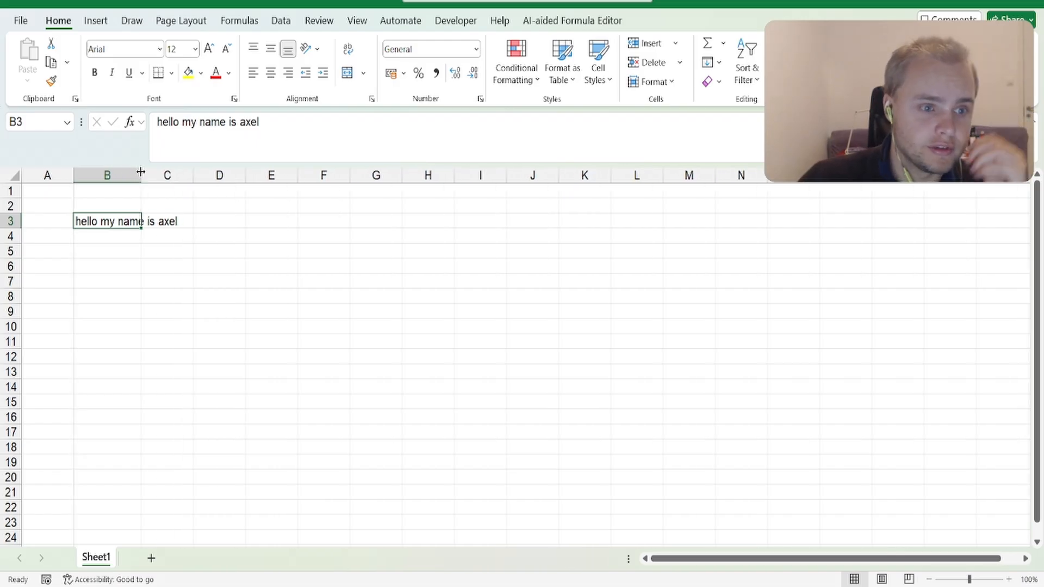
{"action": "double_click", "coordinate": [141, 173]}
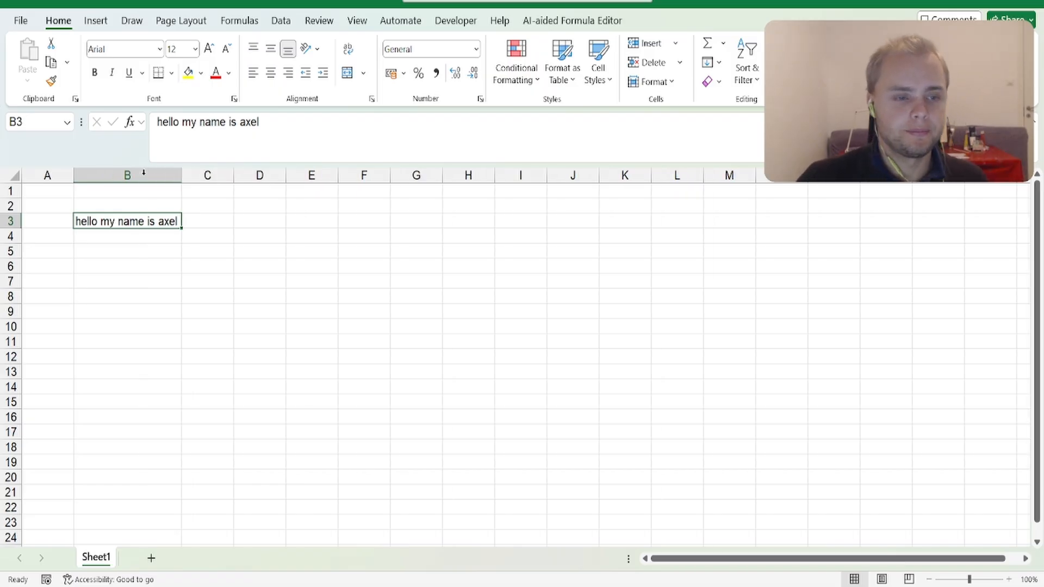
Enter the formula =1+1 in cell B5
{"action": "left_click", "coordinate": [142, 254]}
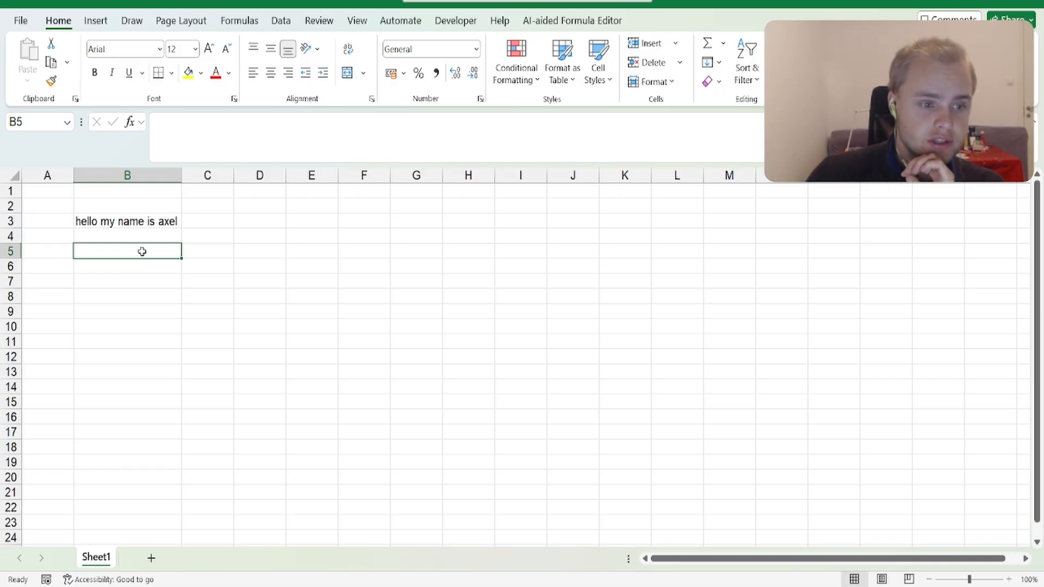
{"action": "type", "text": "="}
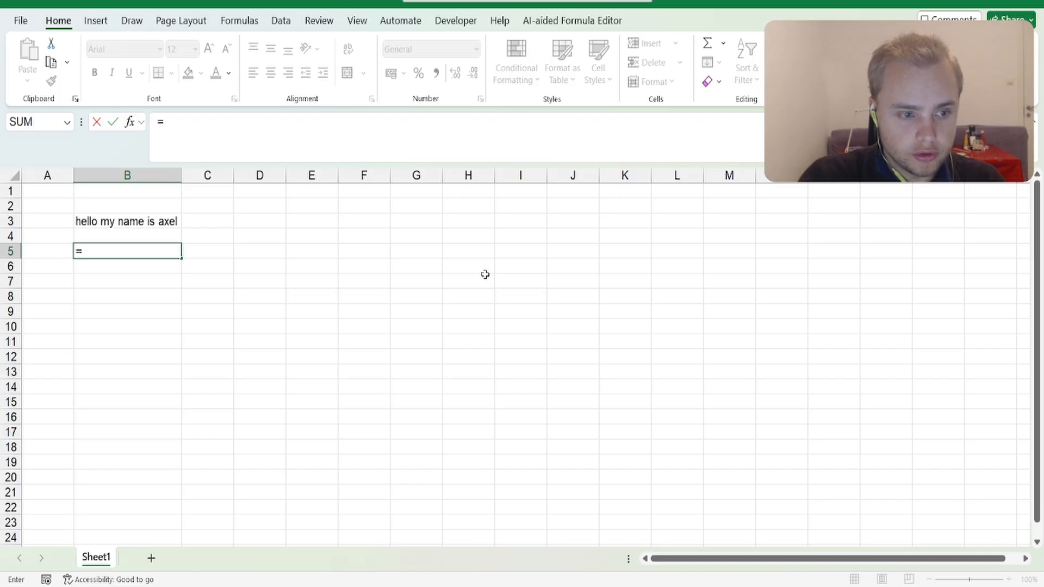
{"action": "type", "text": "1+1"}
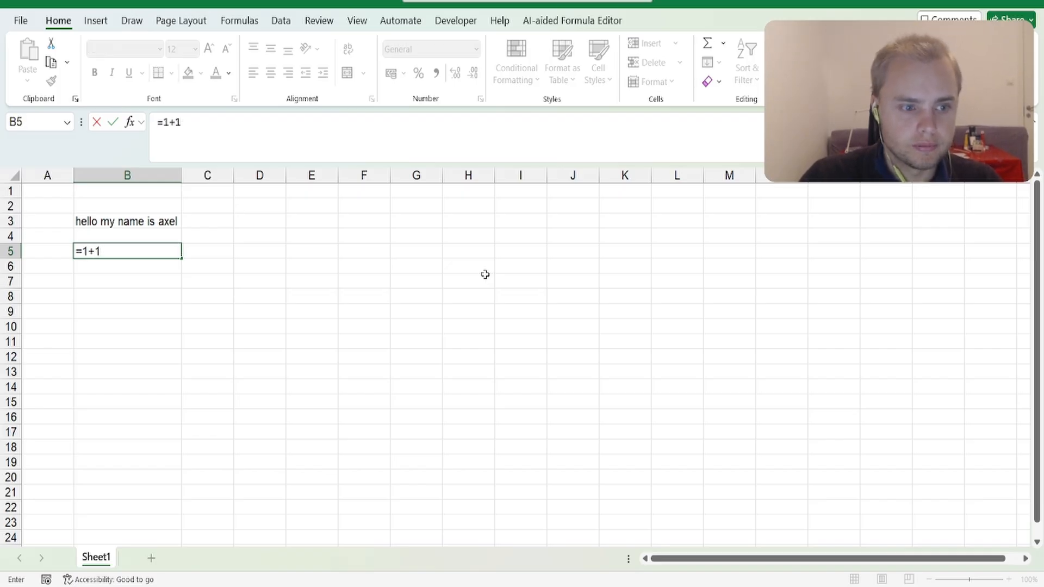
{"action": "key", "text": "Return"}
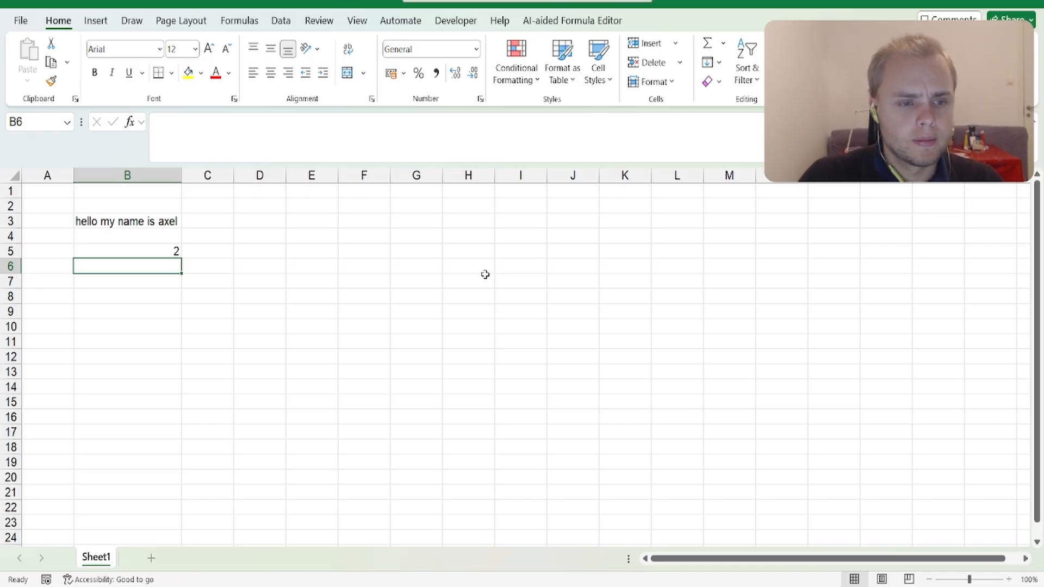
Try the operators *, / and - in turn in B5's formula, then restore it to =1+1
{"action": "key", "text": "Up"}
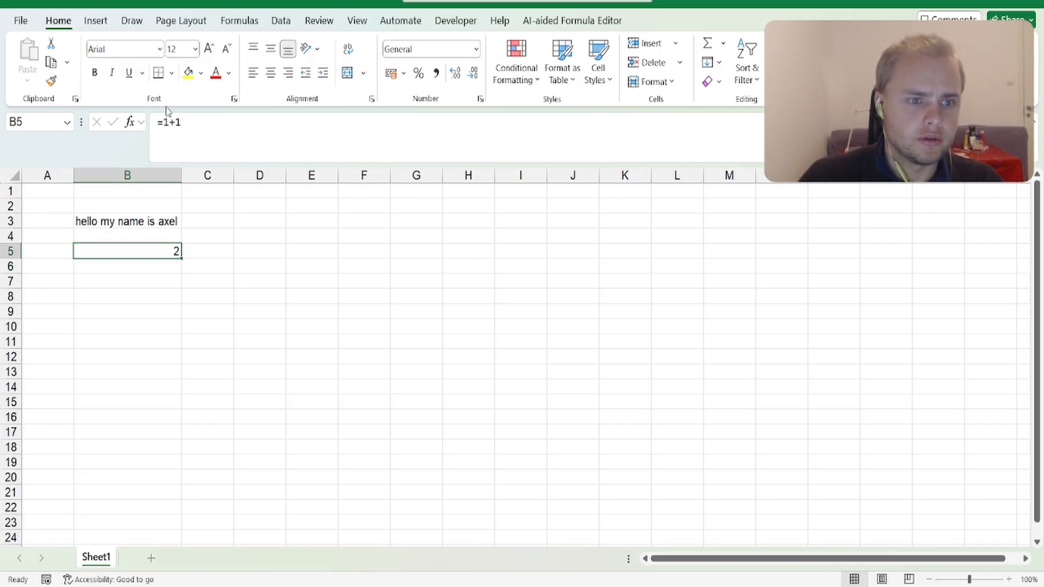
{"action": "left_click", "coordinate": [180, 123]}
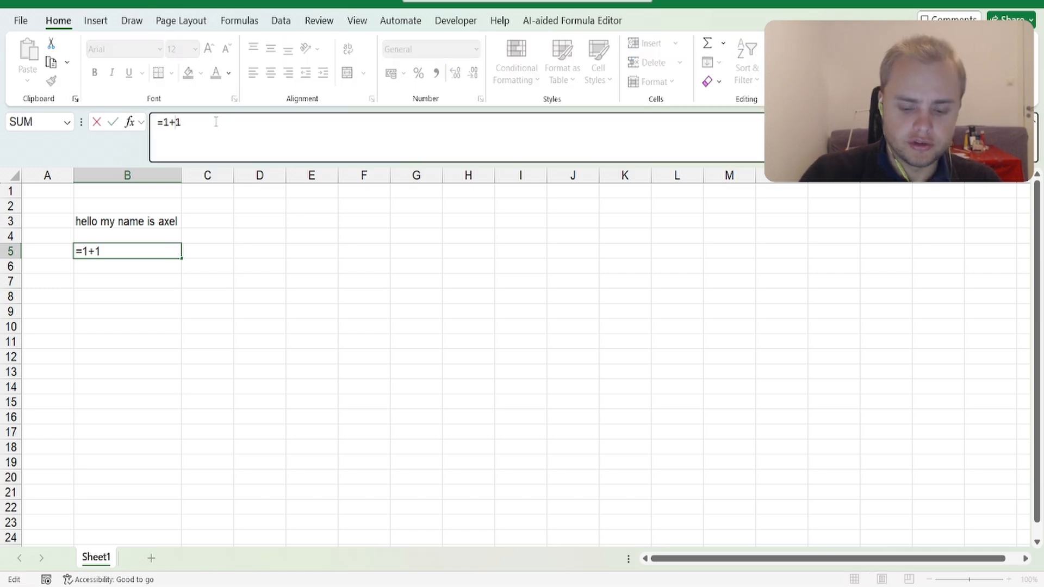
{"action": "key", "text": "BackSpace"}
{"action": "type", "text": "*"}
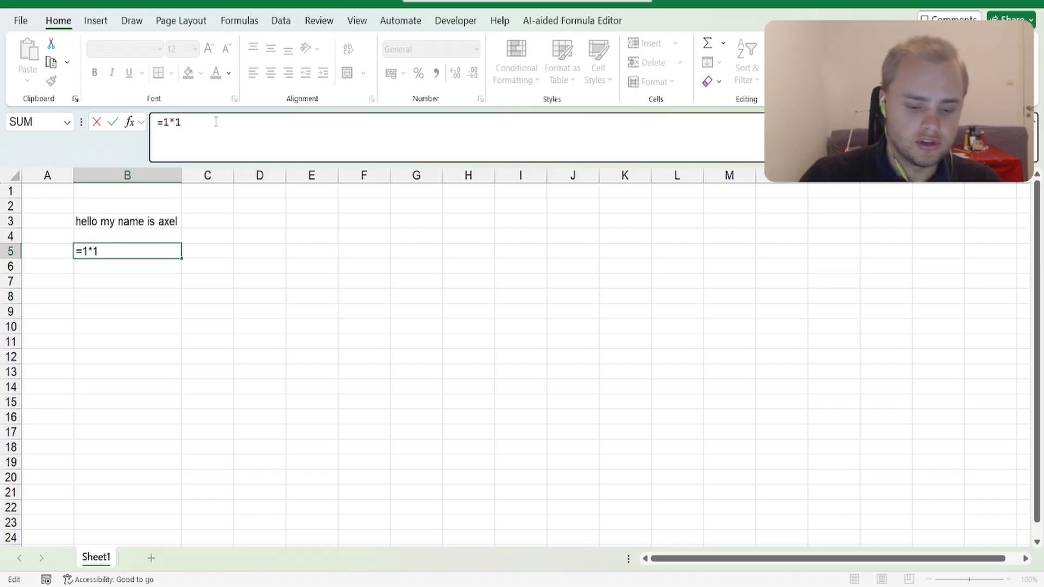
{"action": "key", "text": "BackSpace"}
{"action": "type", "text": "/"}
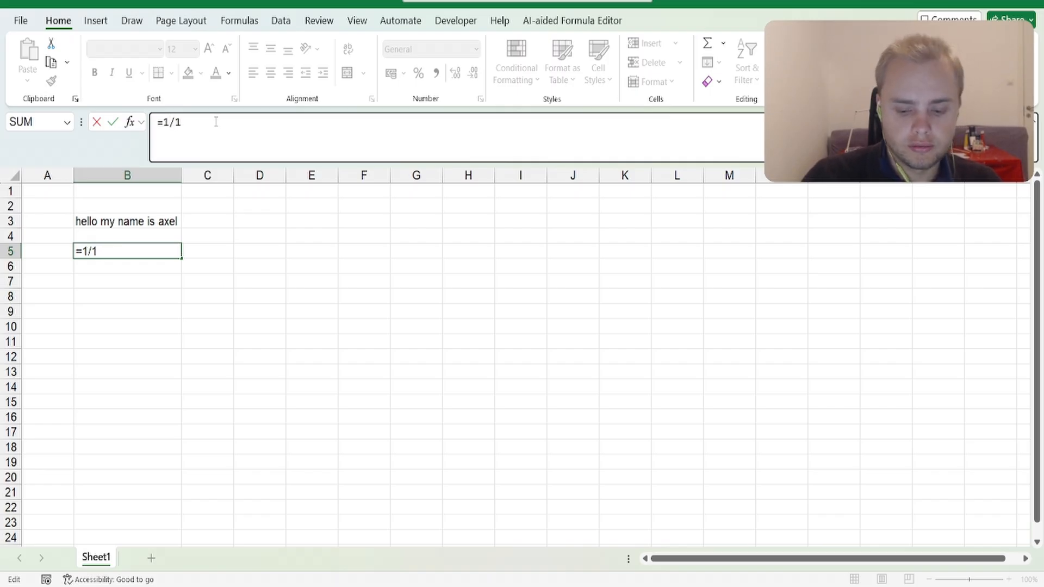
{"action": "key", "text": "BackSpace"}
{"action": "type", "text": "-"}
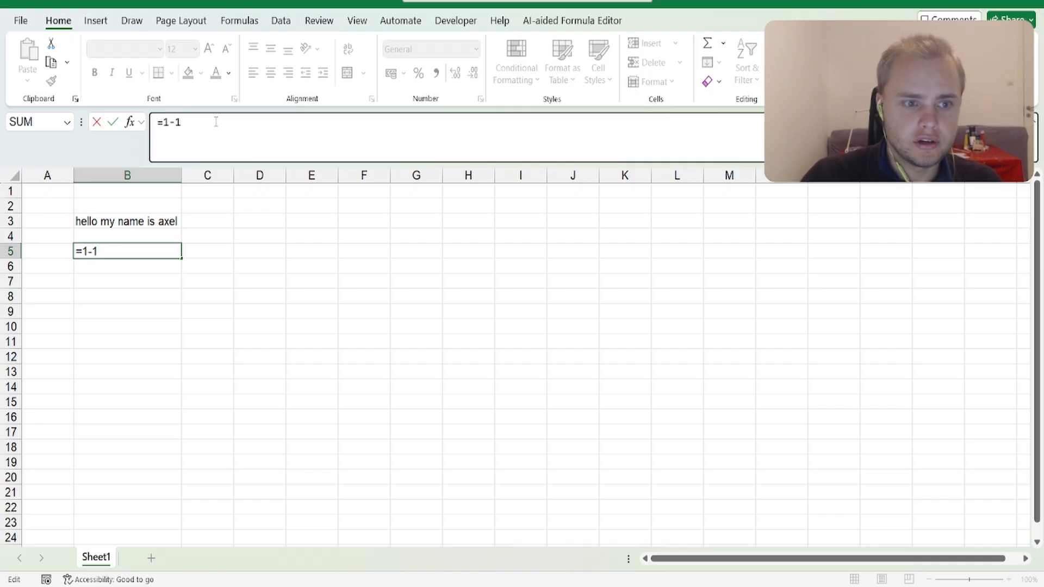
{"action": "key", "text": "BackSpace"}
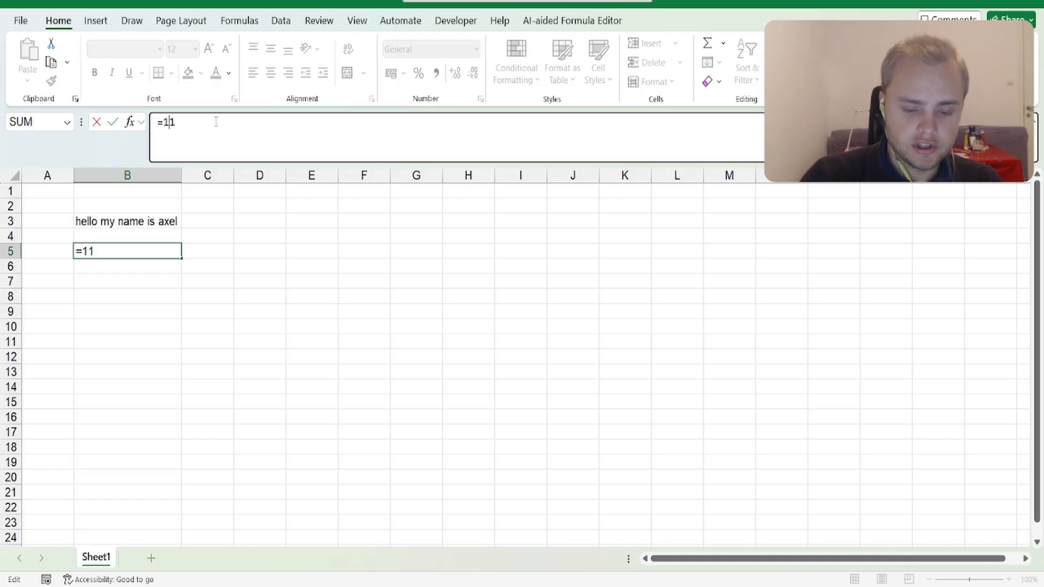
{"action": "type", "text": "+"}
{"action": "key", "text": "Return"}
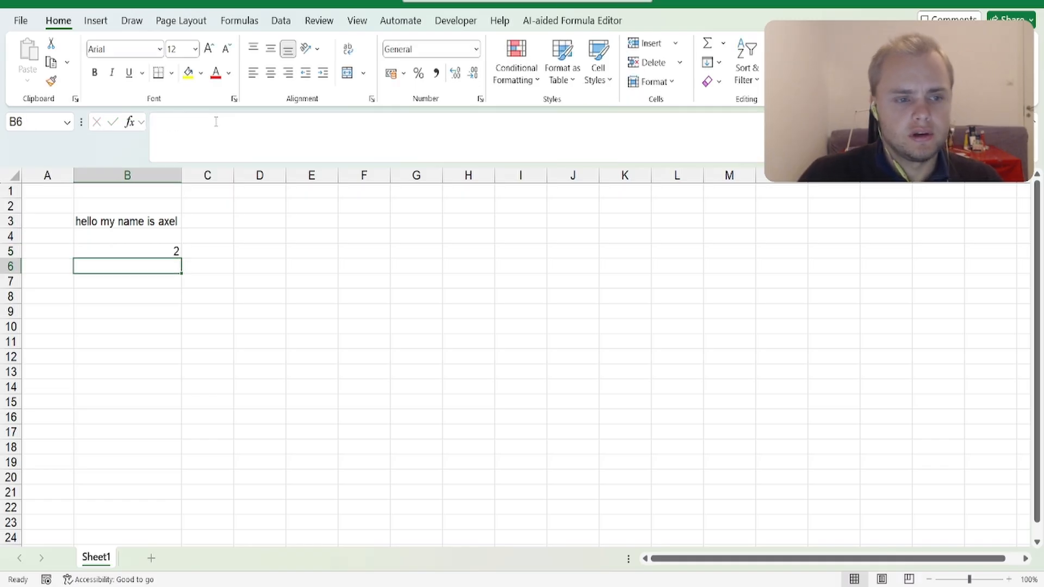
Enter the value 1 in cells B8 and C8
{"action": "key", "text": "Down"}
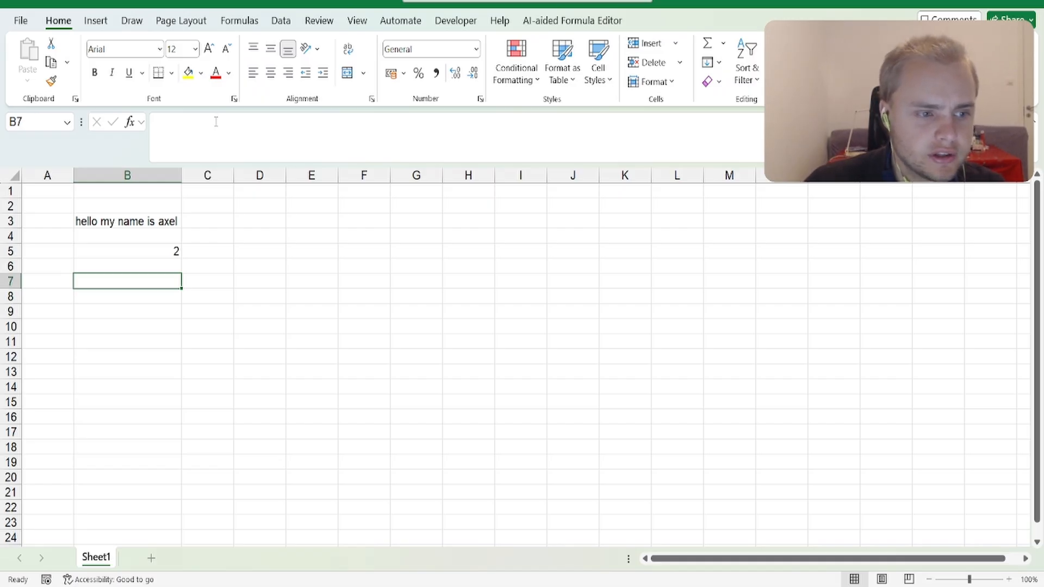
{"action": "key", "text": "Down"}
{"action": "type", "text": "1"}
{"action": "key", "text": "Return"}
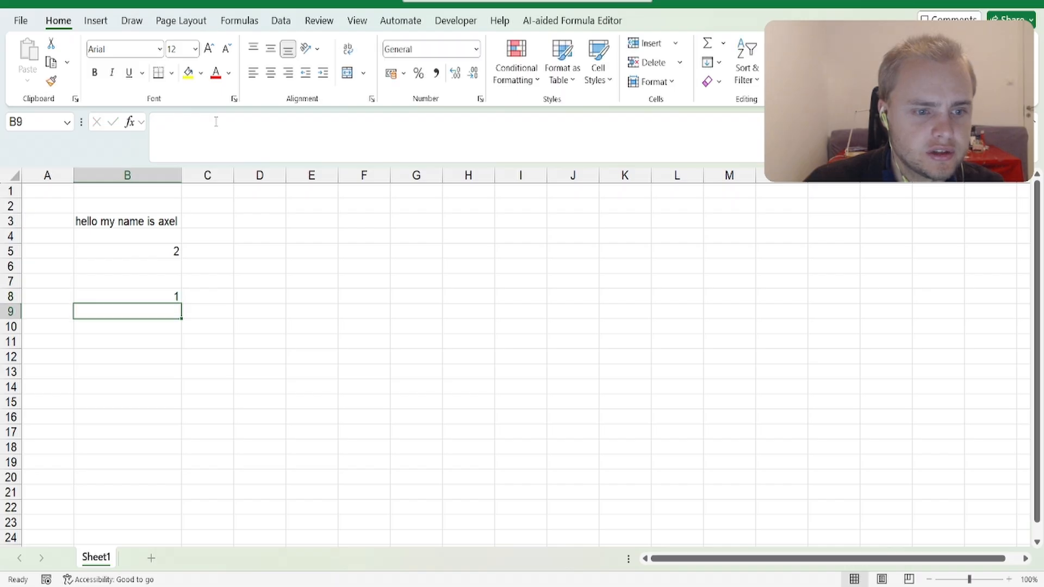
{"action": "key", "text": "Up"}
{"action": "key", "text": "Right"}
{"action": "type", "text": "1"}
{"action": "key", "text": "Return"}
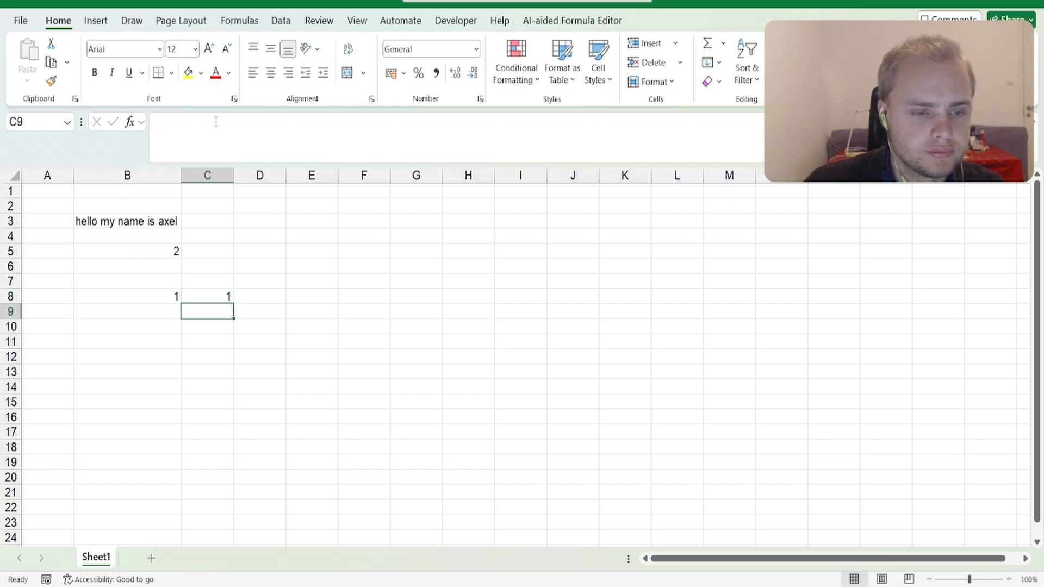
Enter a formula in cell B7 that references the cell below it, =B8
{"action": "key", "text": "Up"}
{"action": "key", "text": "Up"}
{"action": "key", "text": "Left"}
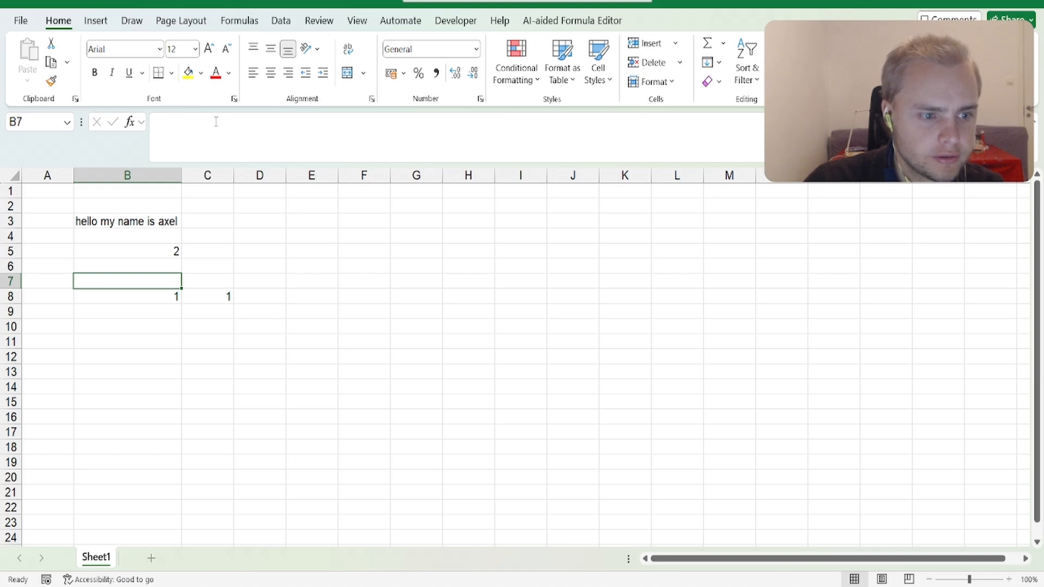
{"action": "type", "text": "="}
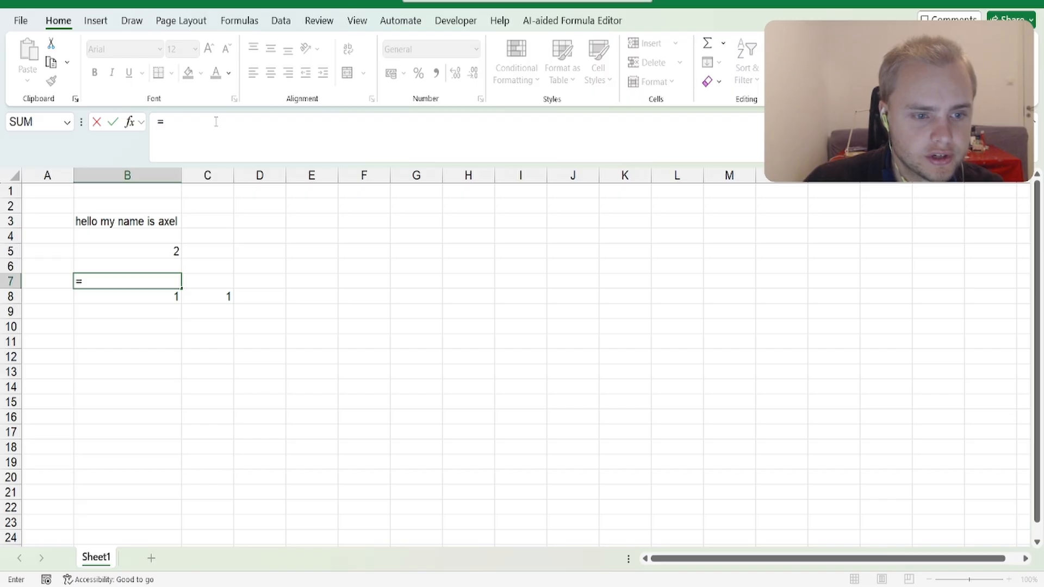
{"action": "key", "text": "Down"}
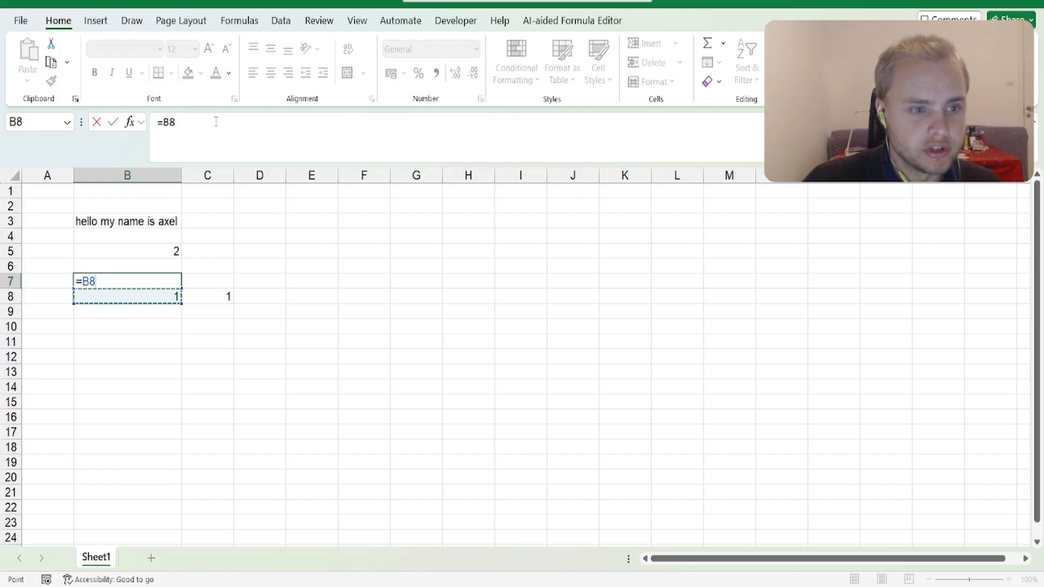
{"action": "key", "text": "Return"}
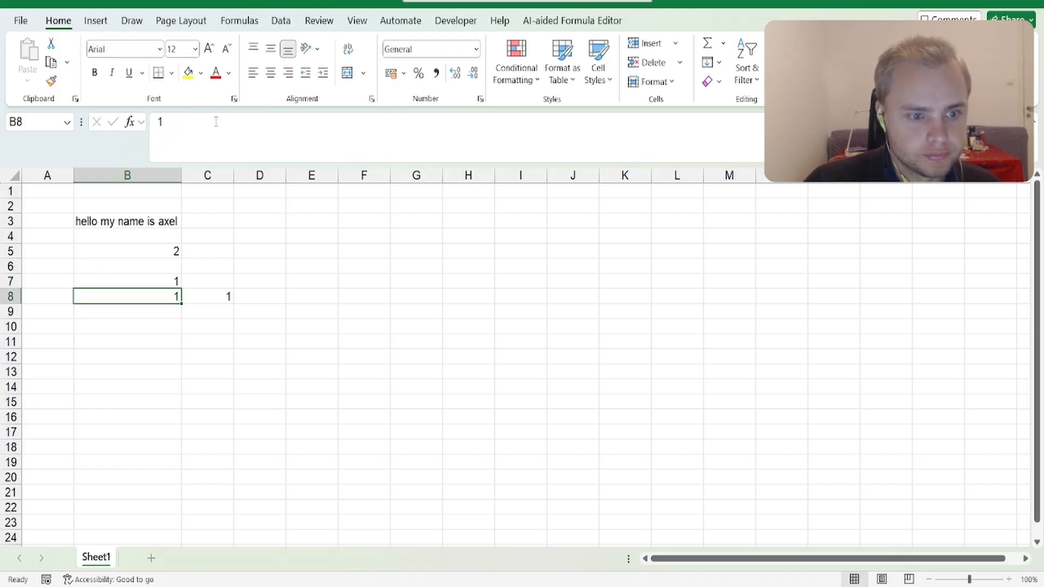
Extend the formula in B7 to add the two cell references, =B8+C8
{"action": "key", "text": "Up"}
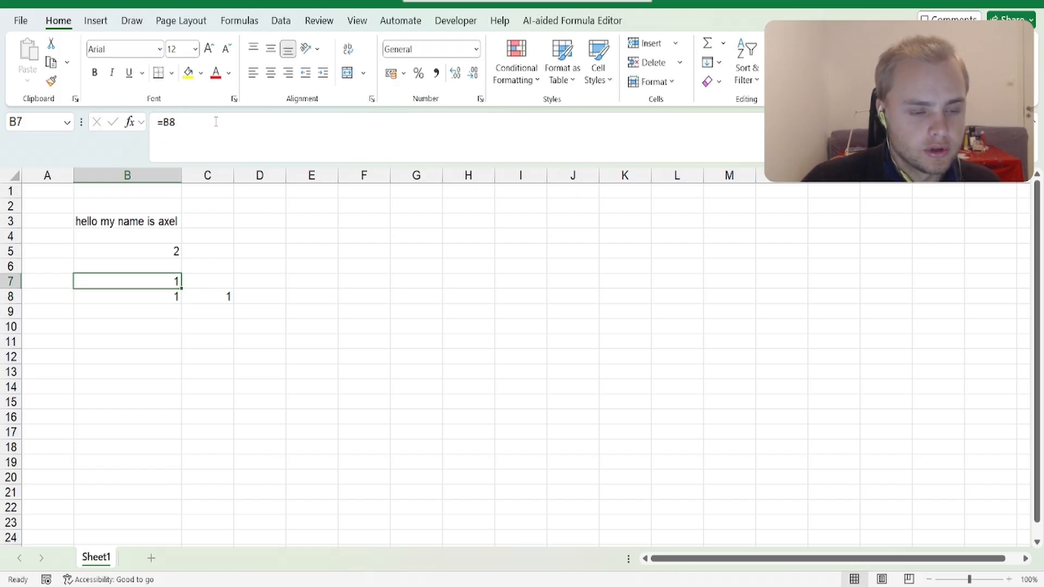
{"action": "left_click", "coordinate": [216, 122]}
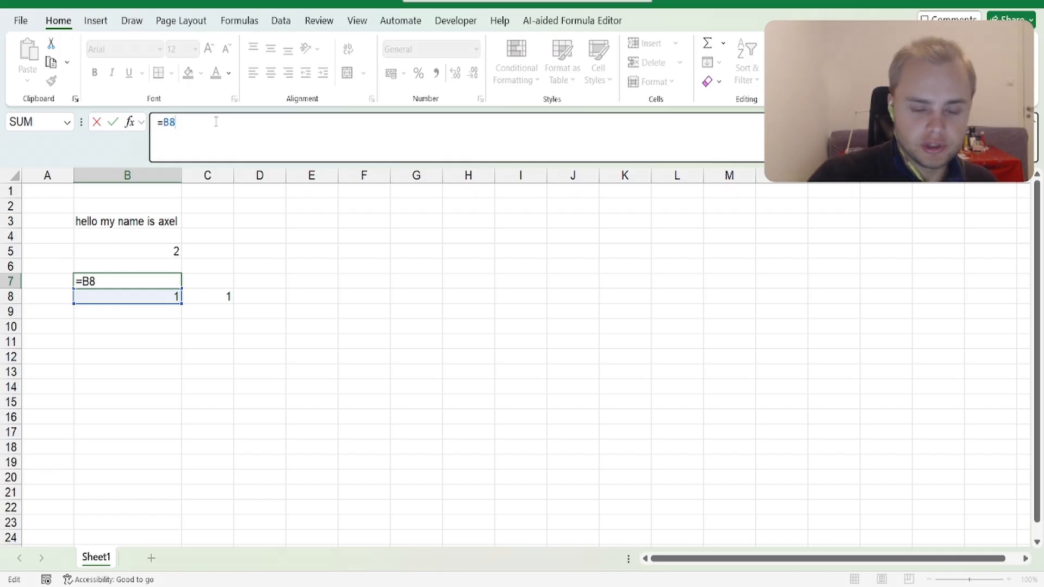
{"action": "type", "text": "+"}
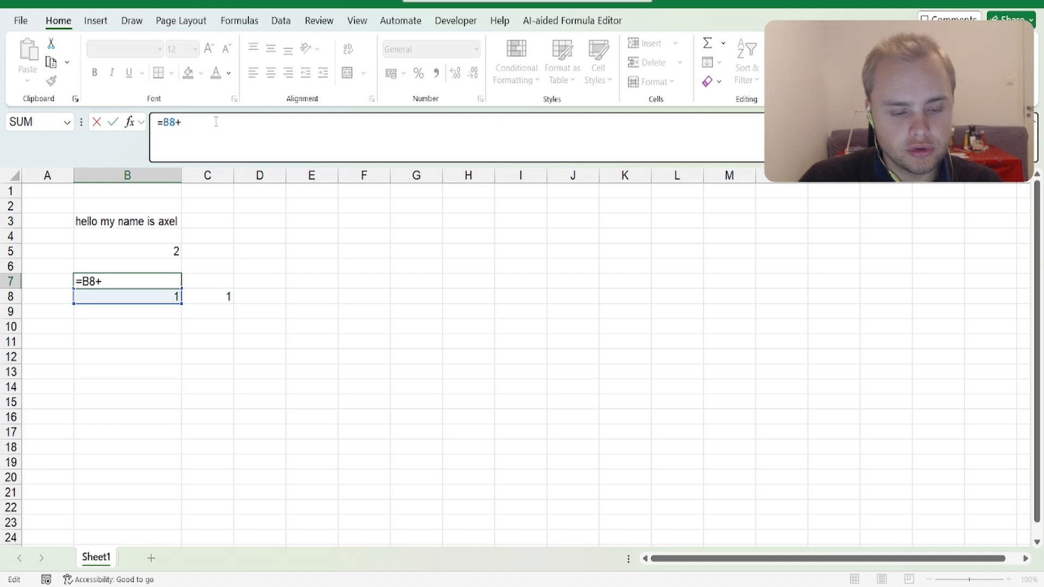
{"action": "key", "text": "F2"}
{"action": "key", "text": "Down"}
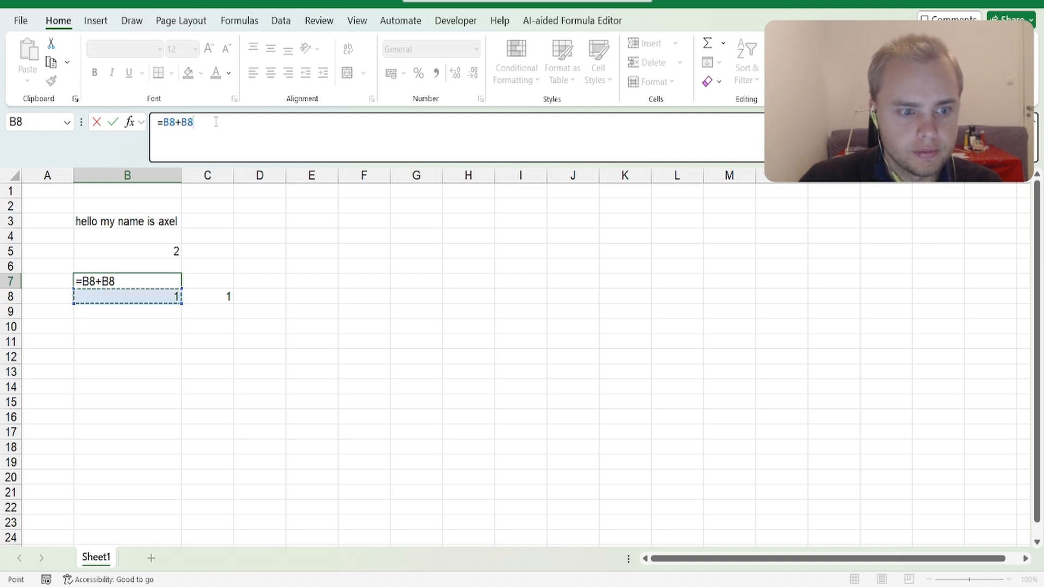
{"action": "key", "text": "Right"}
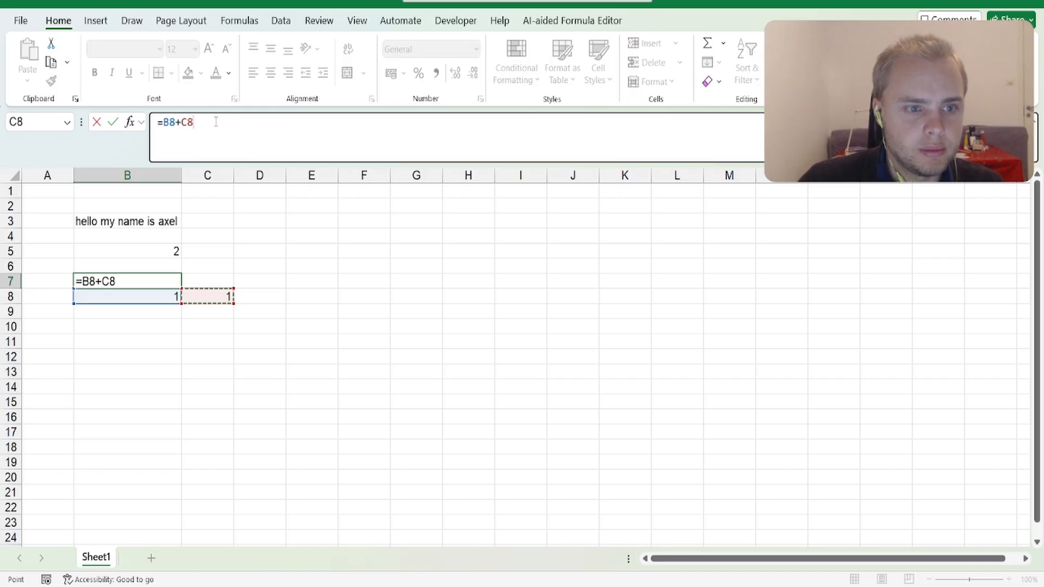
{"action": "key", "text": "Return"}
{"action": "key", "text": "Up"}
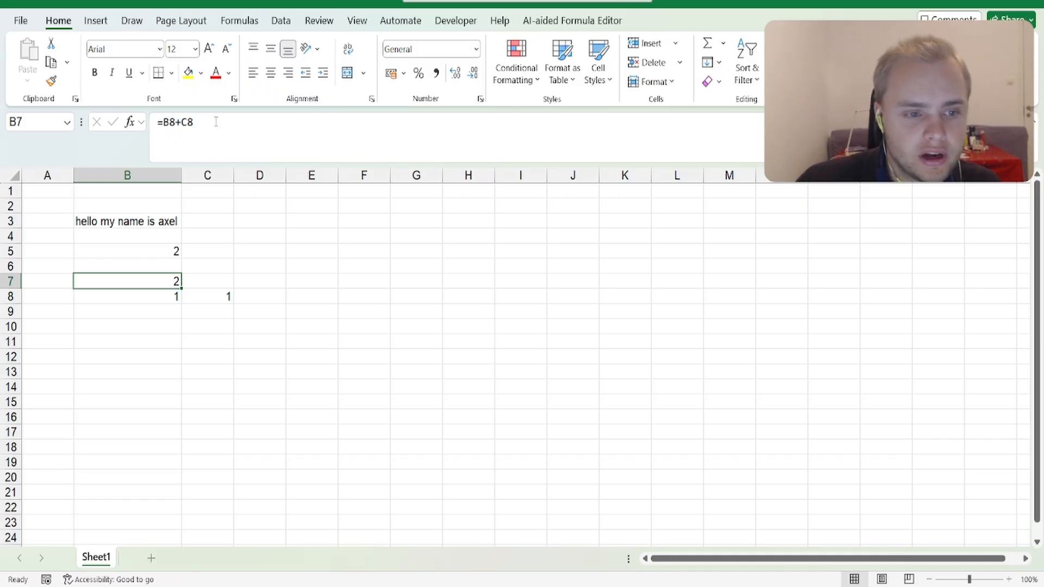
Change the hard-coded formula in cell B5 to =1+2
{"action": "key", "text": "Up"}
{"action": "key", "text": "Up"}
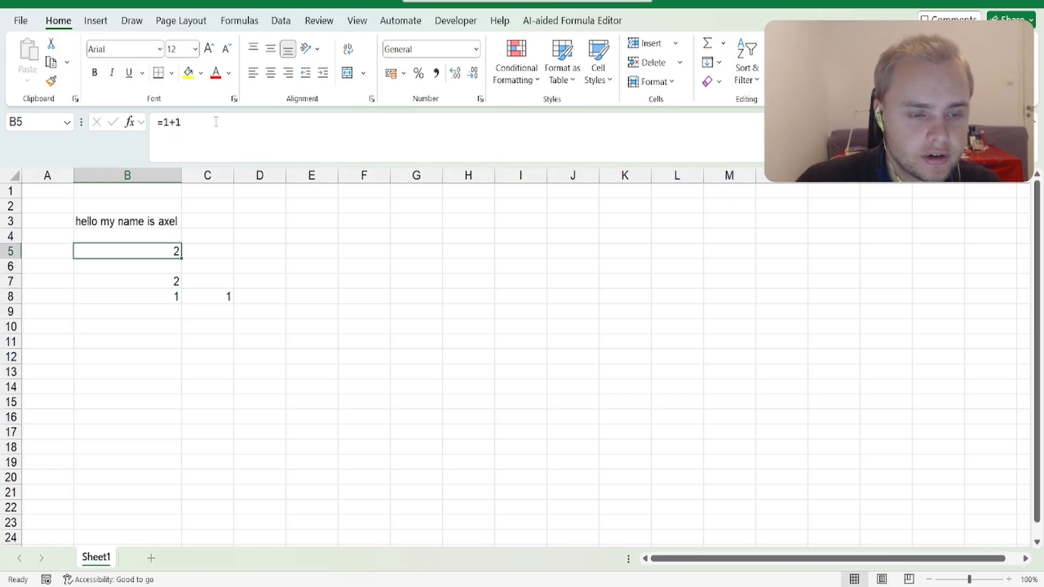
{"action": "left_click", "coordinate": [216, 122]}
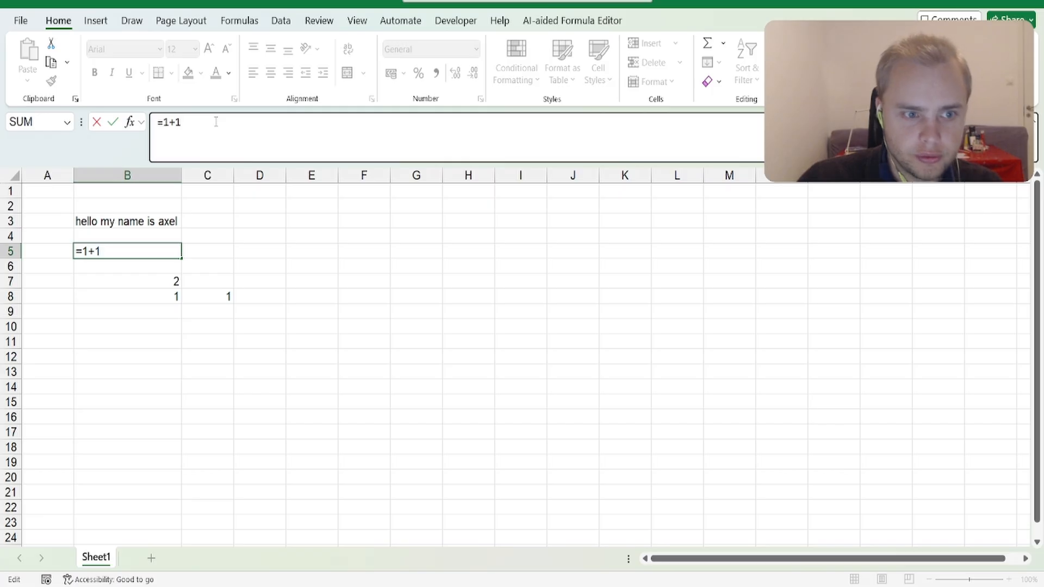
{"action": "key", "text": "BackSpace"}
{"action": "type", "text": "2"}
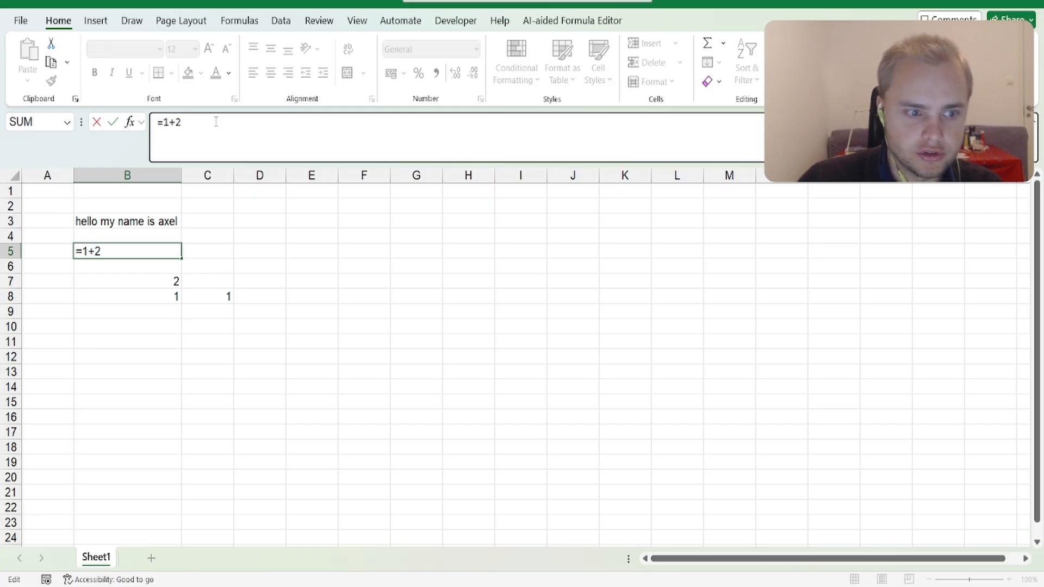
{"action": "key", "text": "Return"}
Replace the input values in cells B8 and C8 with 4
{"action": "key", "text": "Down"}
{"action": "key", "text": "Down"}
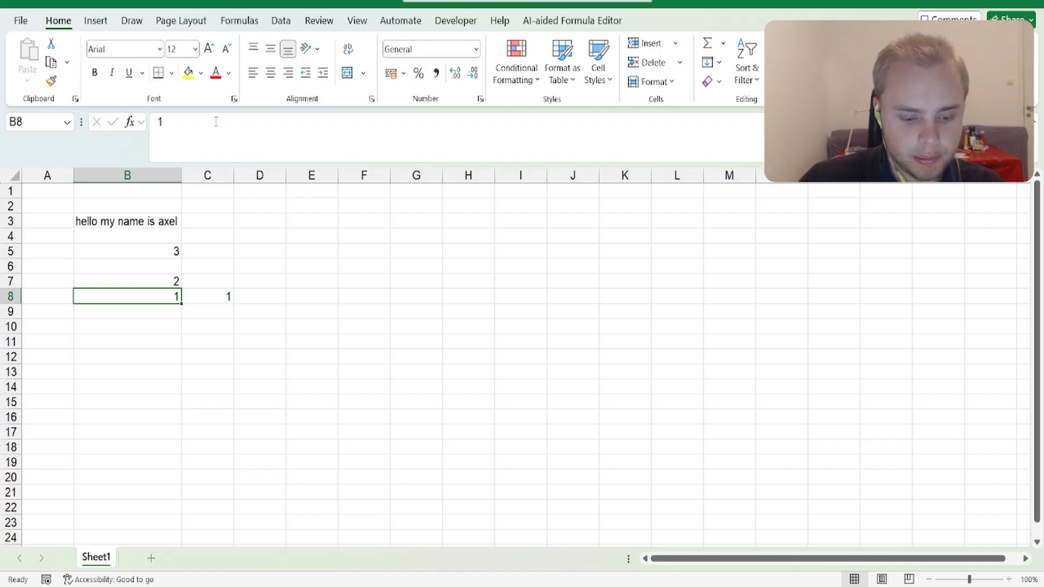
{"action": "type", "text": "4"}
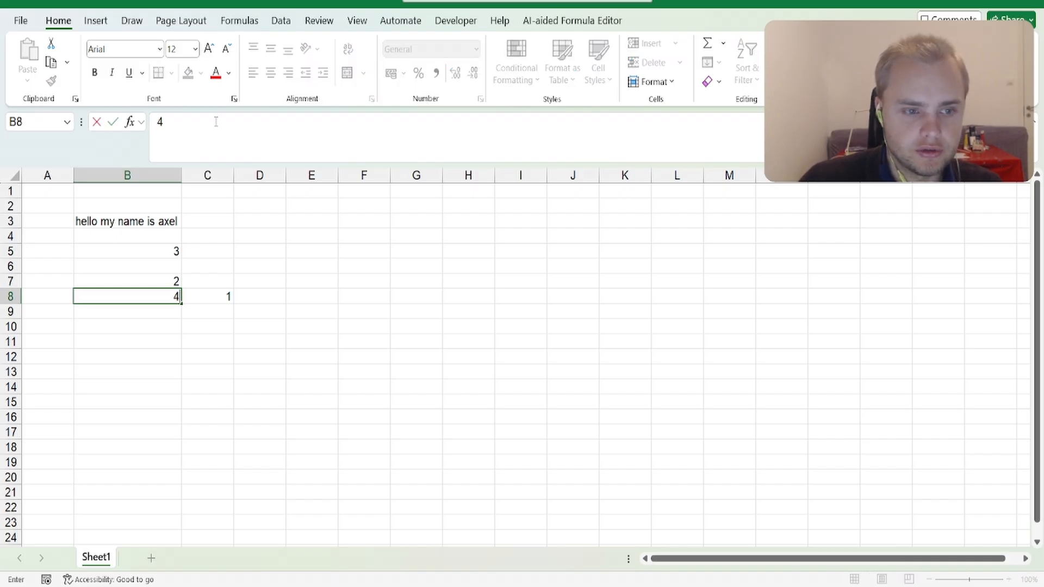
{"action": "key", "text": "Return"}
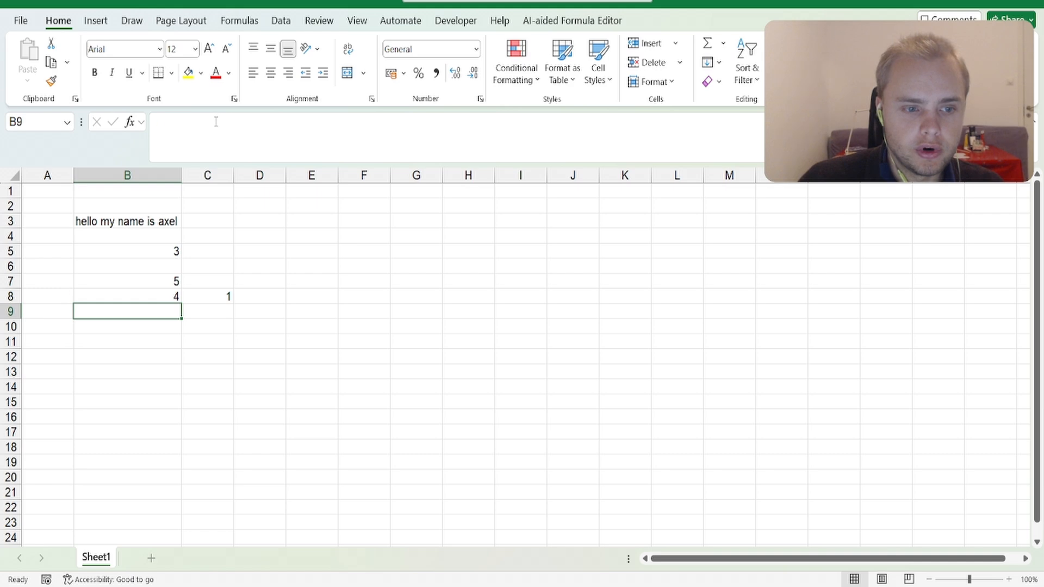
{"action": "key", "text": "Up"}
{"action": "key", "text": "Right"}
{"action": "type", "text": "4"}
{"action": "key", "text": "Return"}
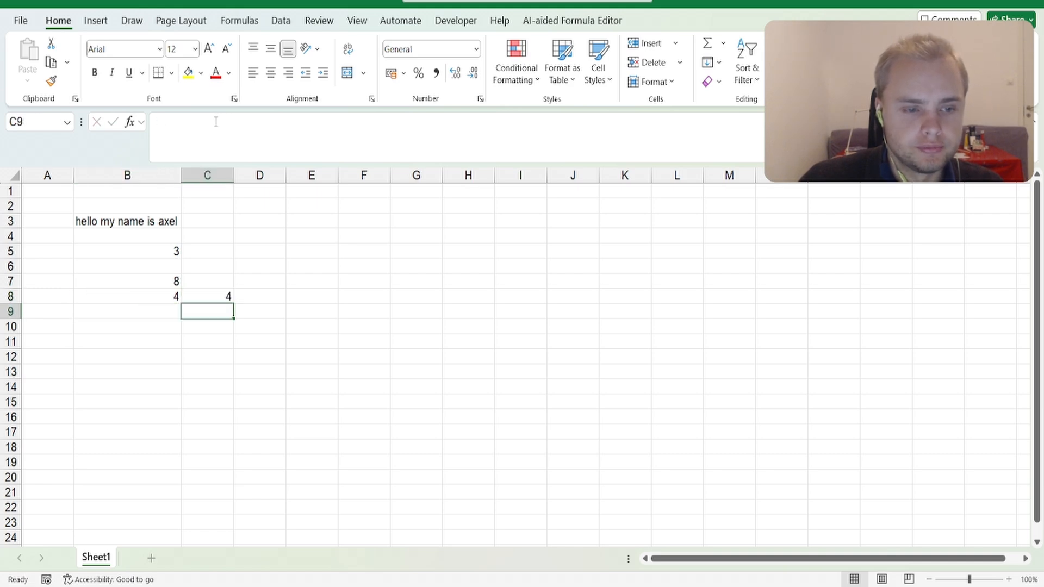
Examine the formula in B7 and compare it with the plain input value in B8
{"action": "key", "text": "Up"}
{"action": "key", "text": "Up"}
{"action": "key", "text": "Left"}
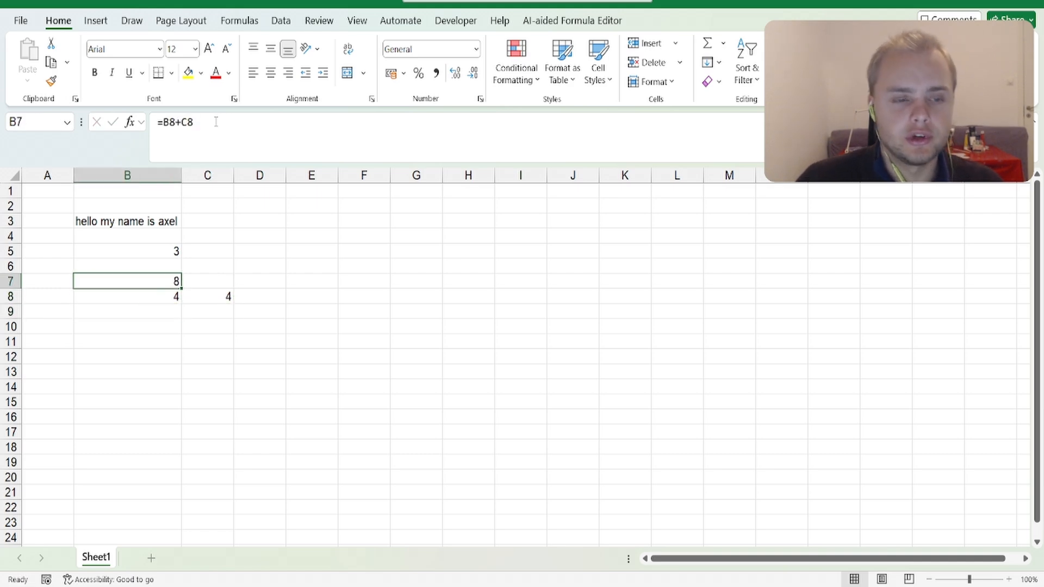
{"action": "key", "text": "Down"}
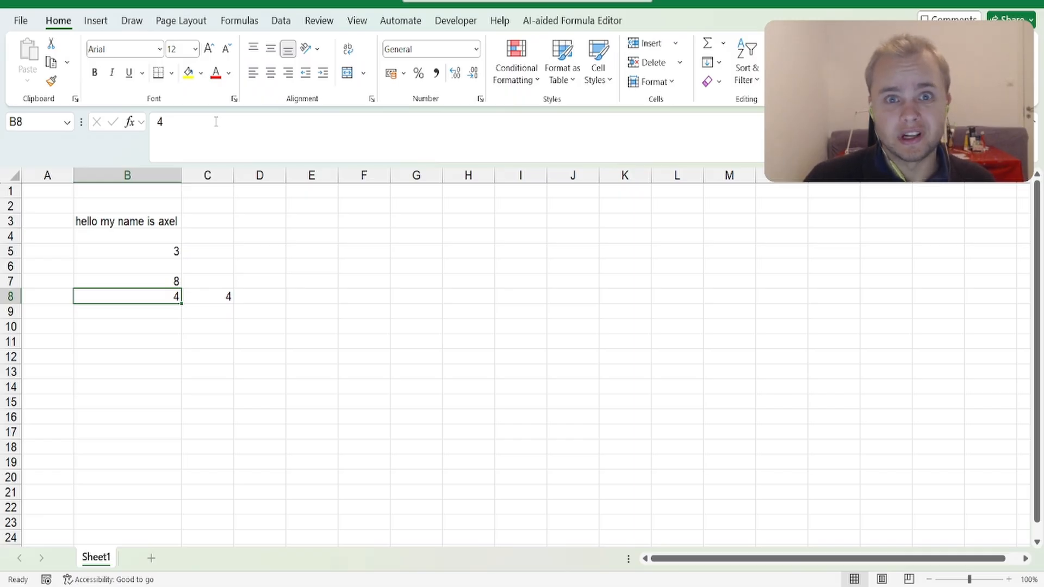
{"action": "key", "text": "Return"}
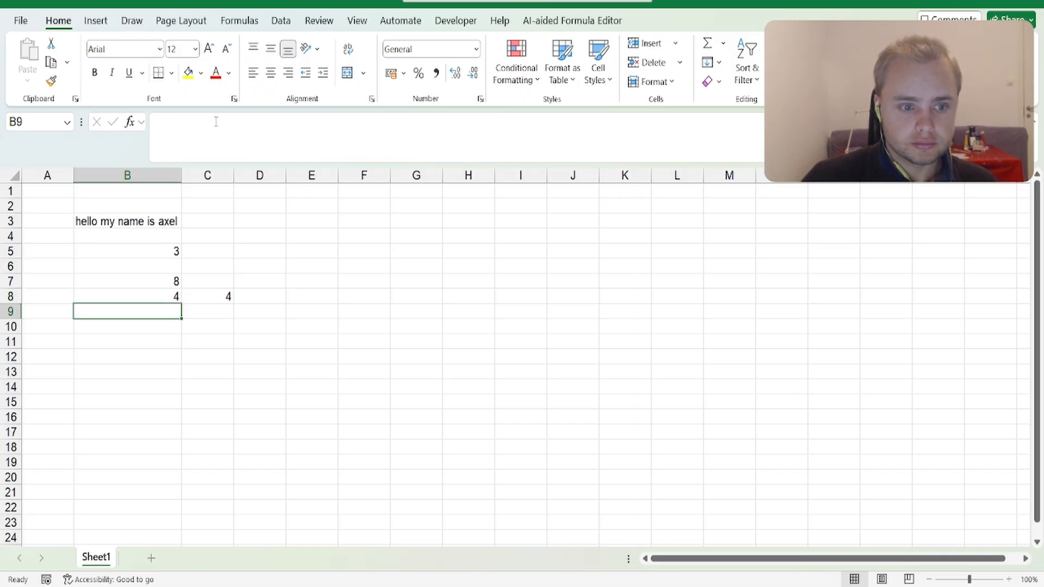
{"action": "key", "text": "Up"}
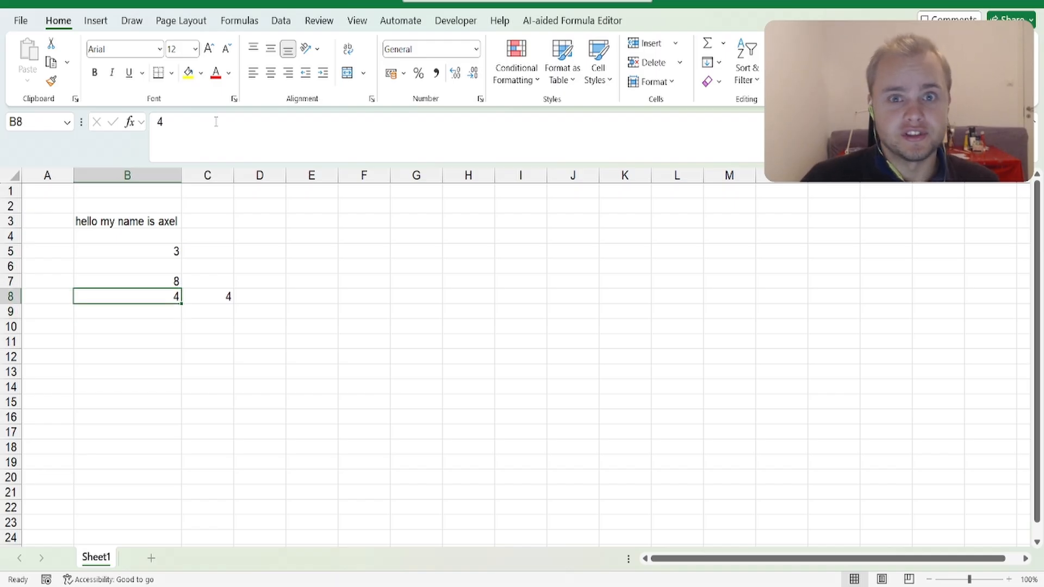
{"action": "key", "text": "Up"}
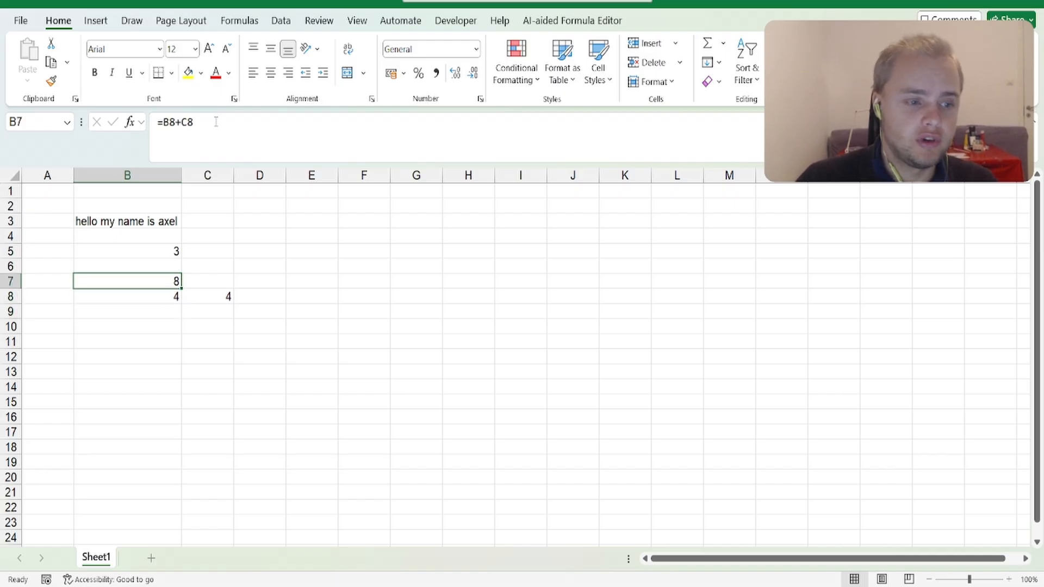
Leave the formula cells and add a new blank worksheet to the workbook
{"action": "key", "text": "Down"}
{"action": "key", "text": "Down"}
{"action": "key", "text": "Down"}
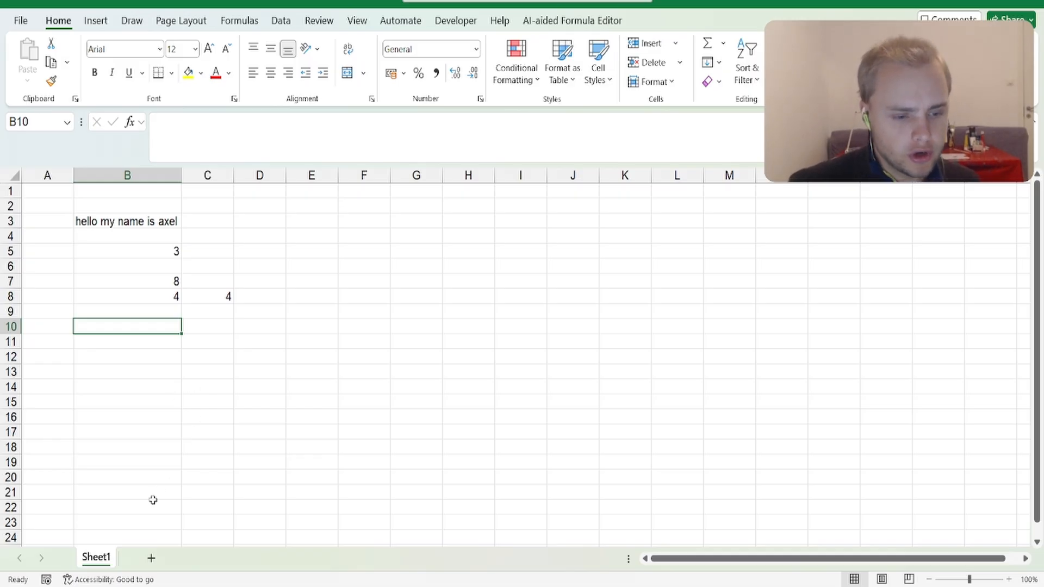
{"action": "left_click", "coordinate": [151, 559]}
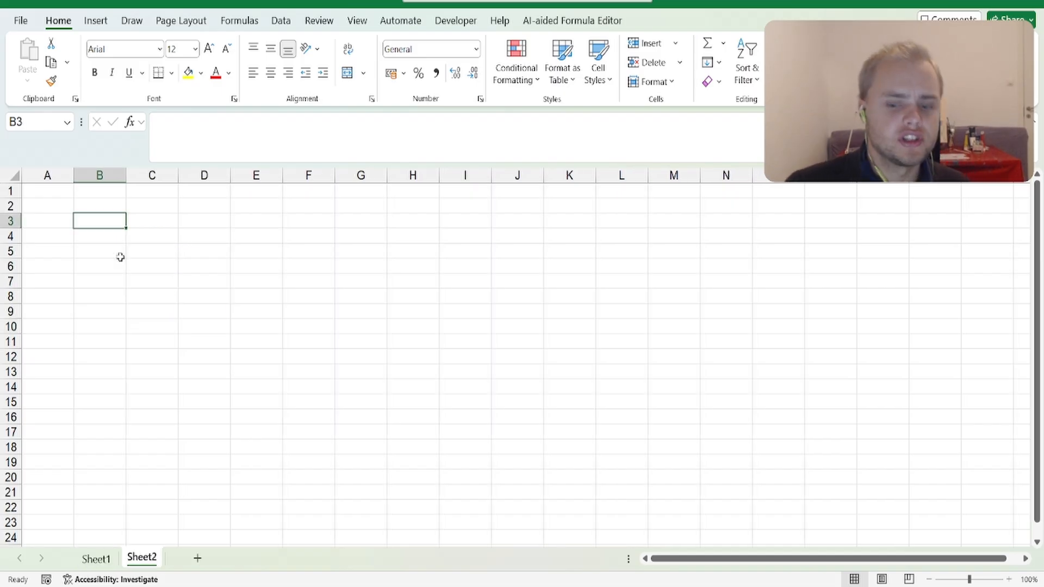